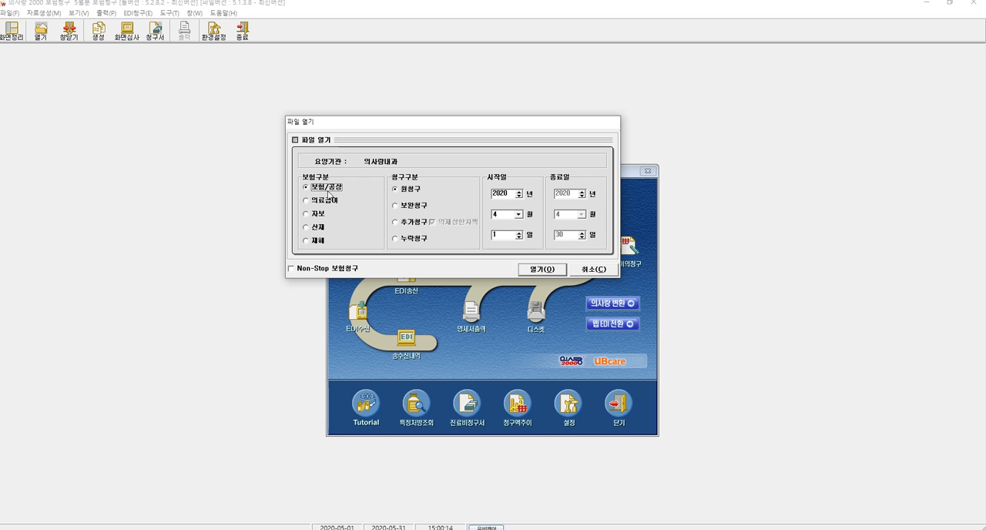
# - Open the 보험/공상 original claim (원청구) file for May 2020 and acknowledge the notice
pyautogui.click(410, 194)
pyautogui.click(521, 217)
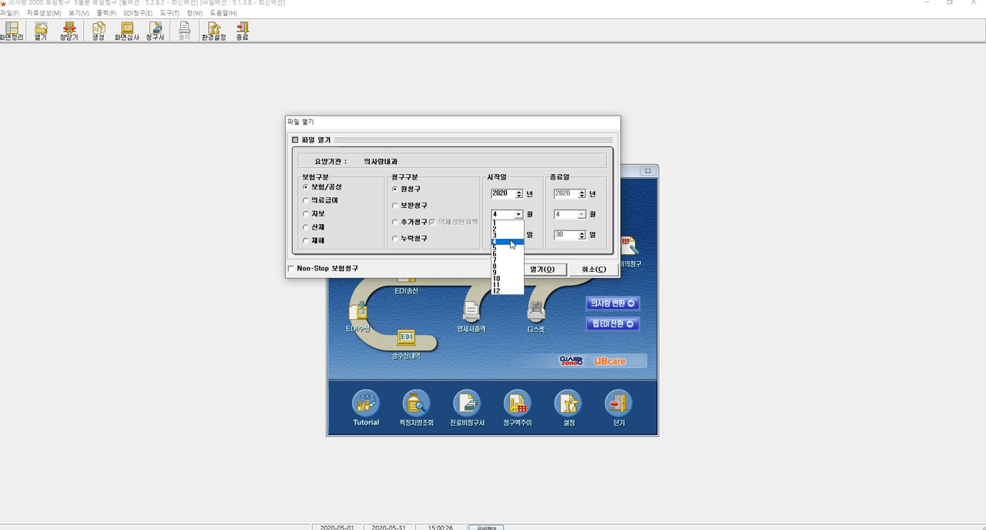
pyautogui.click(506, 250)
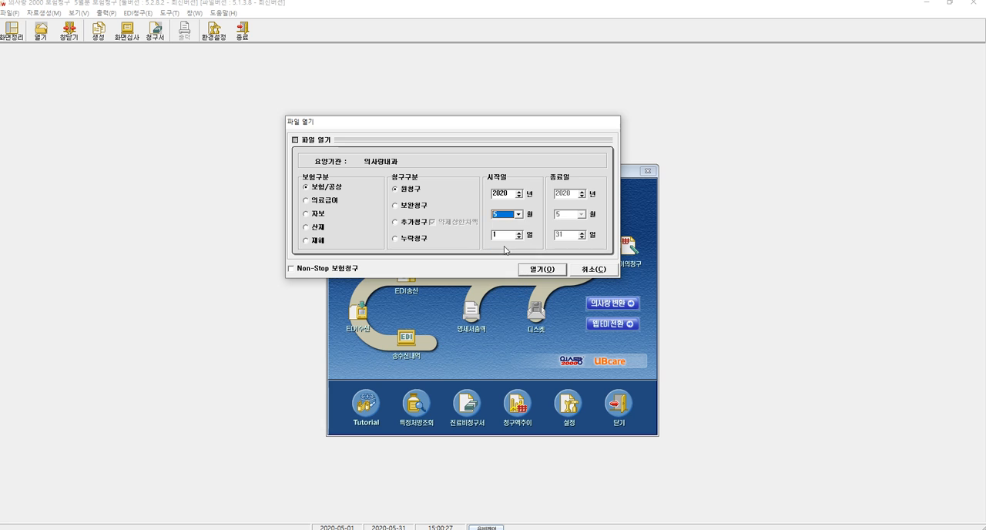
pyautogui.click(549, 271)
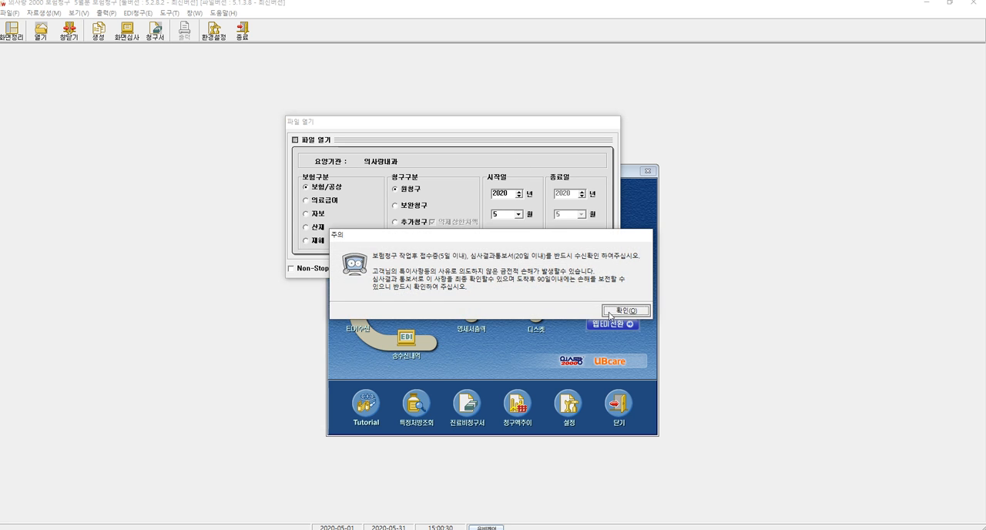
pyautogui.click(574, 318)
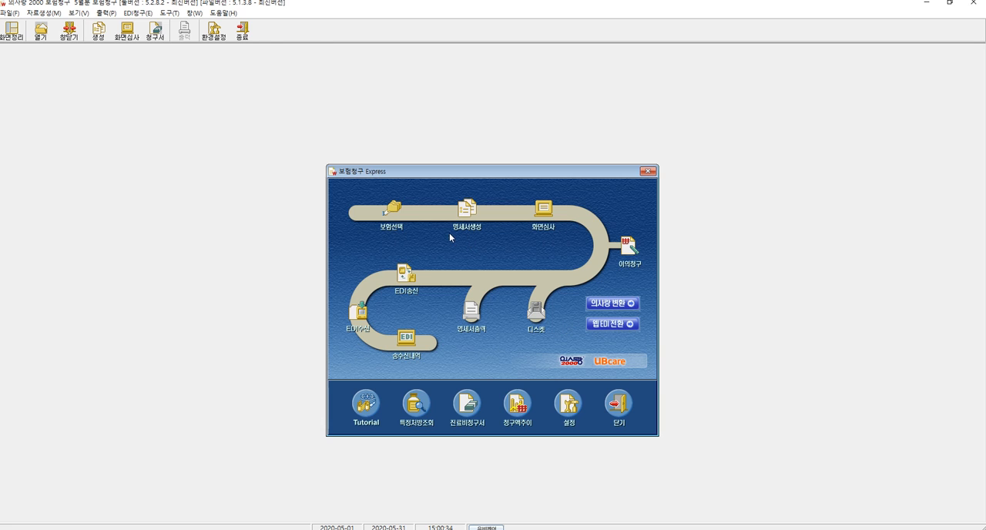
# - Go to statement generation (명세서생성) and search the May 2020 claim patients again
pyautogui.click(467, 217)
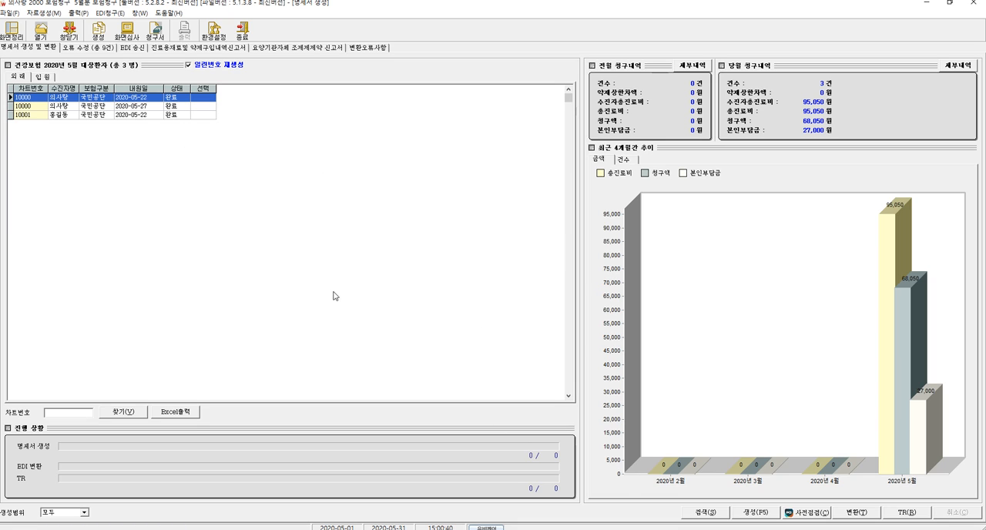
pyautogui.click(702, 514)
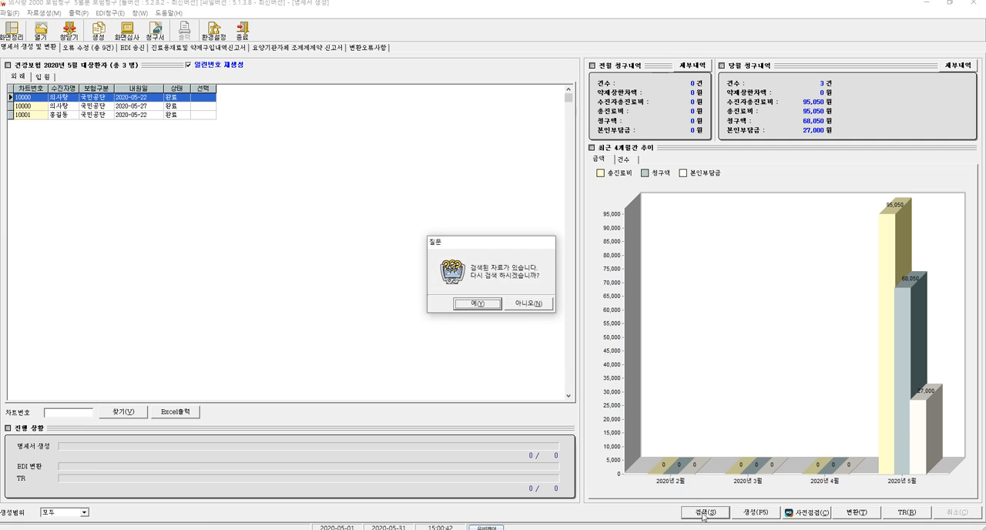
pyautogui.click(477, 303)
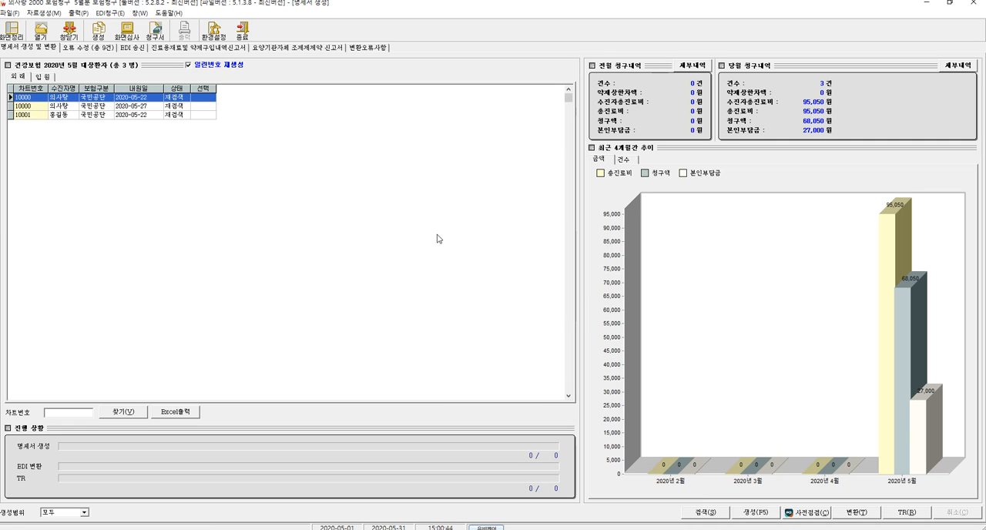
# - Generate the May 2020 health insurance statements for all patients, accepting the pre-check caution
pyautogui.click(754, 512)
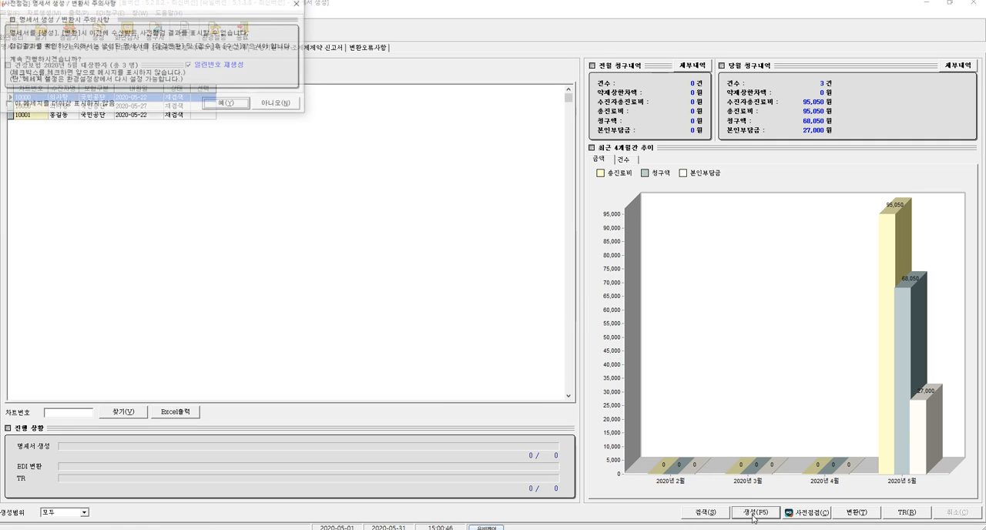
pyautogui.click(230, 104)
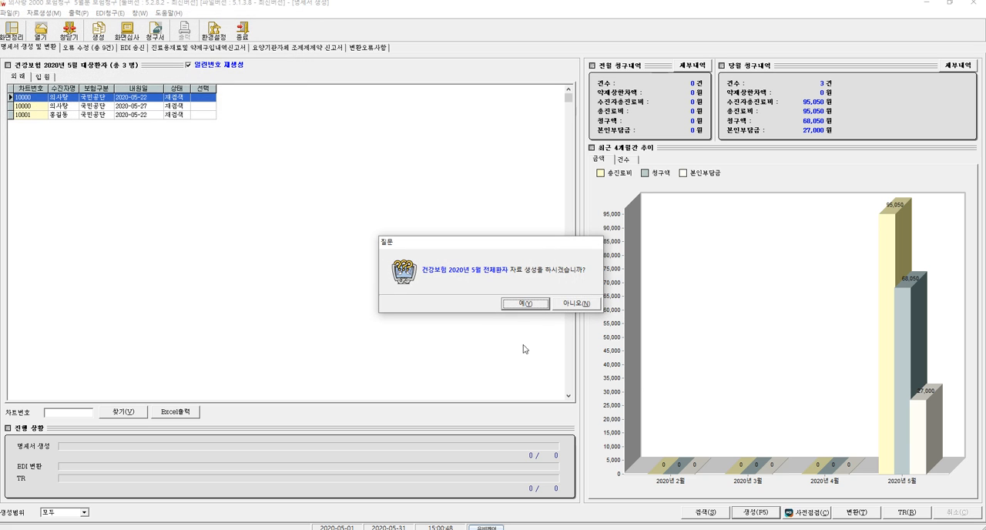
pyautogui.click(522, 304)
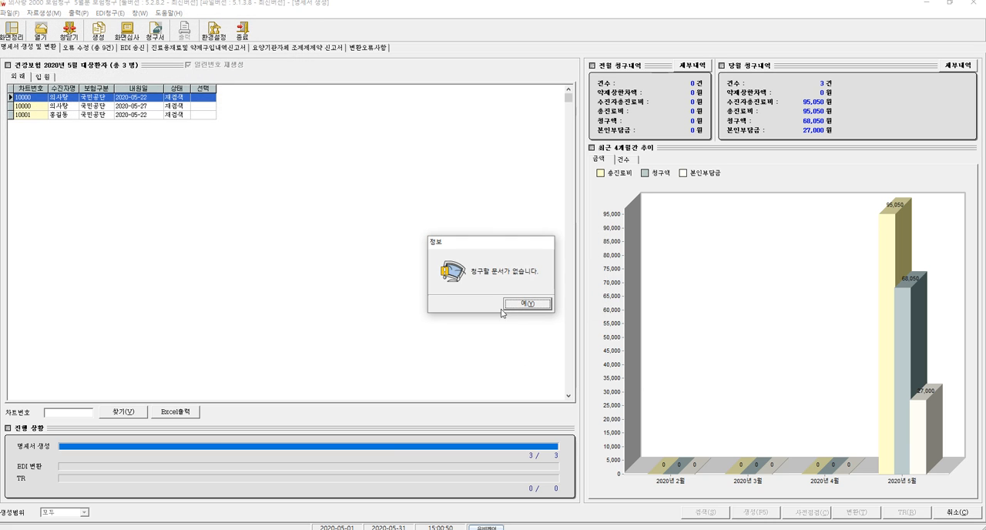
pyautogui.click(521, 304)
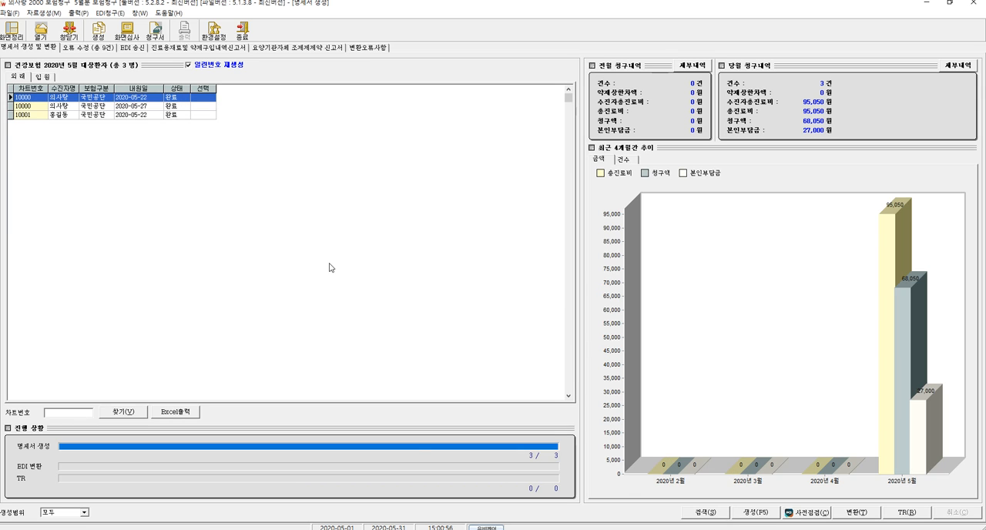
# - Select the missing certificate number error for the 2020-05-22 visit in the error correction list and switch to the outpatient reception program (원무과 외래)
pyautogui.click(88, 48)
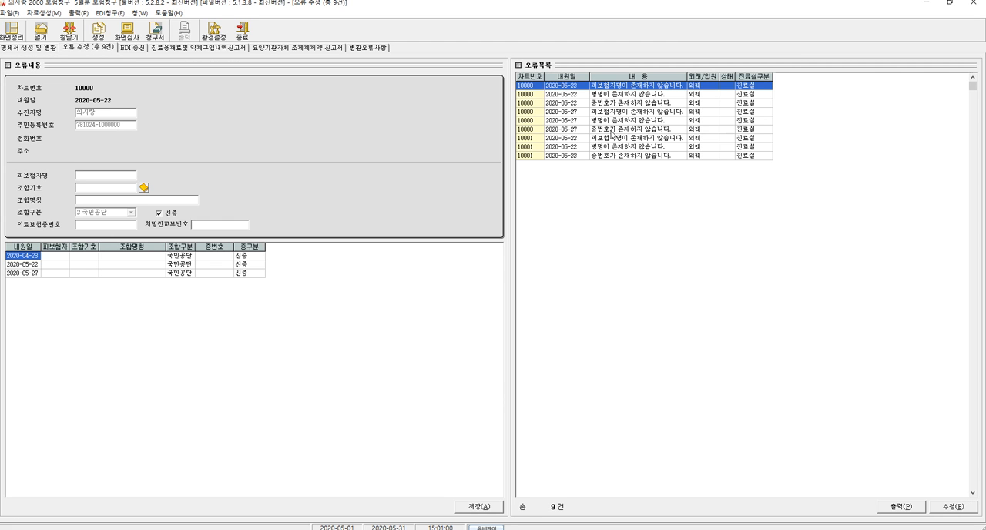
pyautogui.click(617, 105)
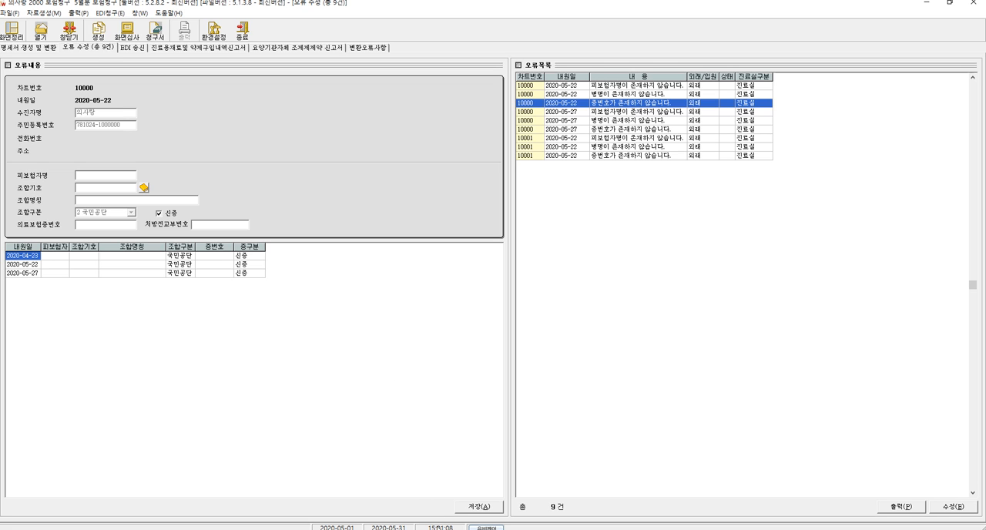
pyautogui.moveTo(438, 528)
pyautogui.click(439, 501)
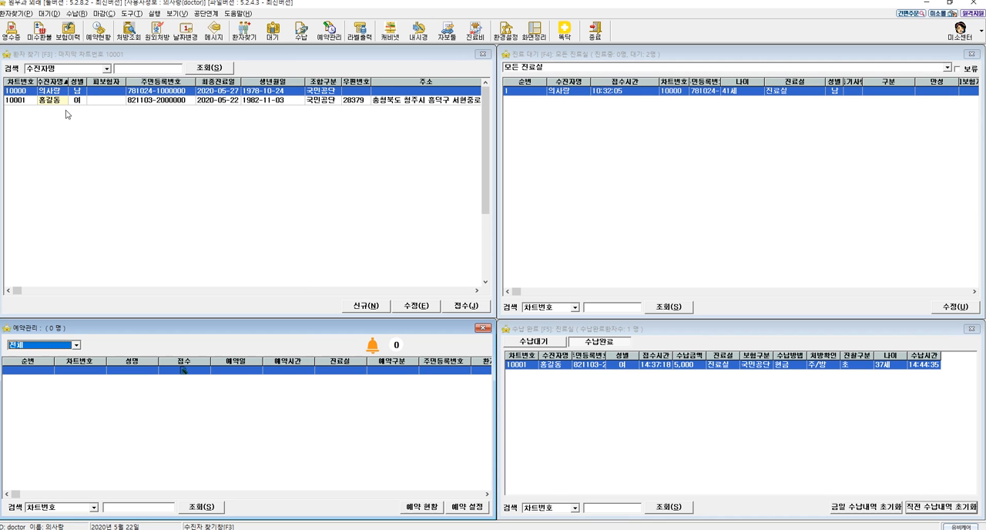
pyautogui.click(24, 93)
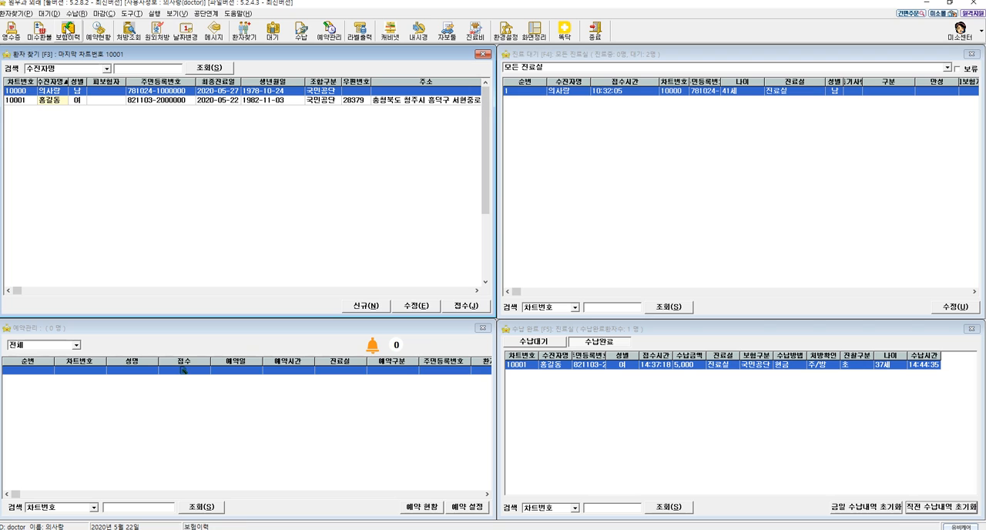
pyautogui.click(69, 31)
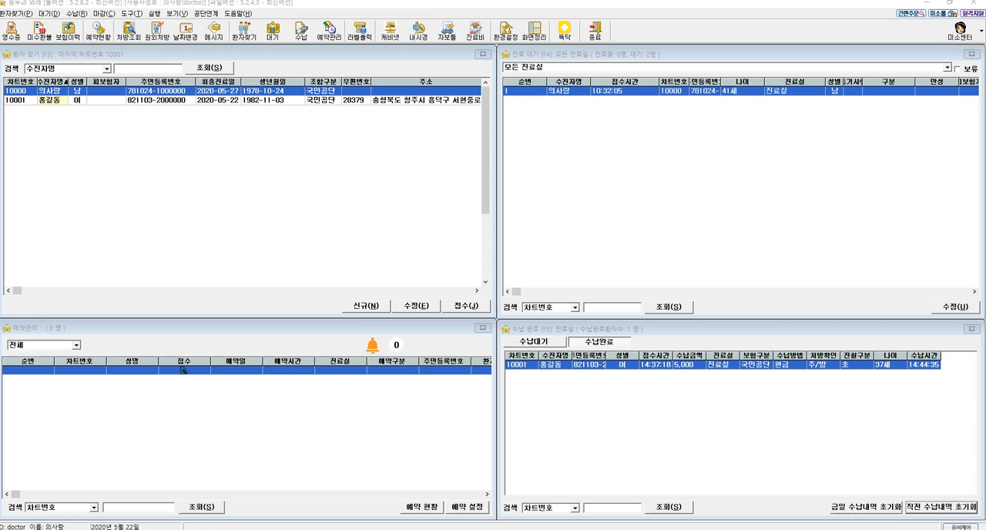
pyautogui.moveTo(223, 110); pyautogui.dragTo(349, 90)
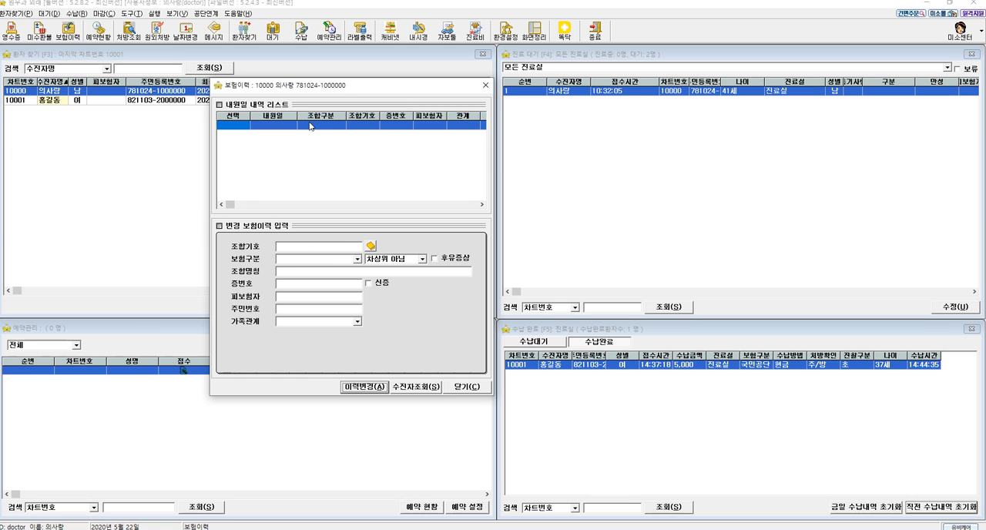
pyautogui.click(463, 387)
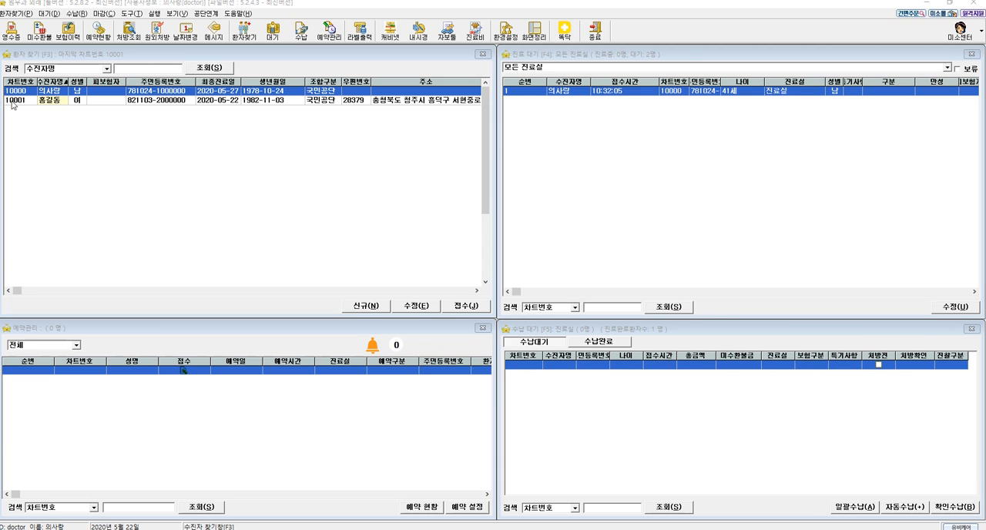
# - Open the first patient's insurance history and run the patient eligibility lookup (수진자조회) for the 2020-05-27 and 2020-05-22 visits
pyautogui.click(67, 31)
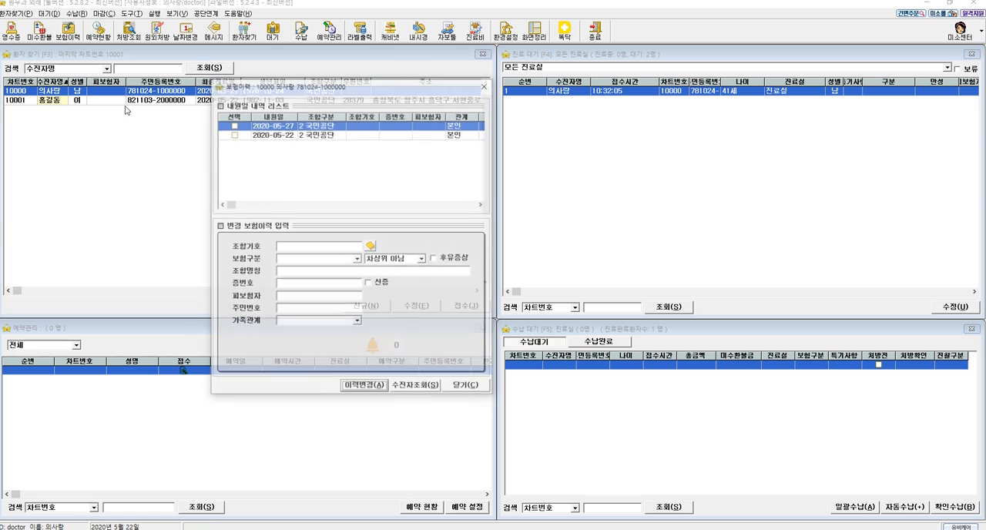
pyautogui.click(233, 126)
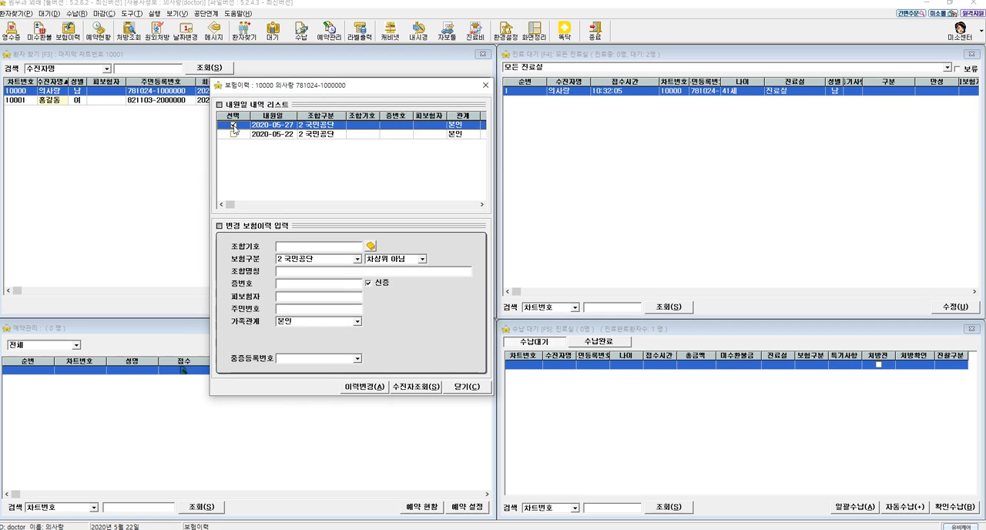
pyautogui.click(231, 135)
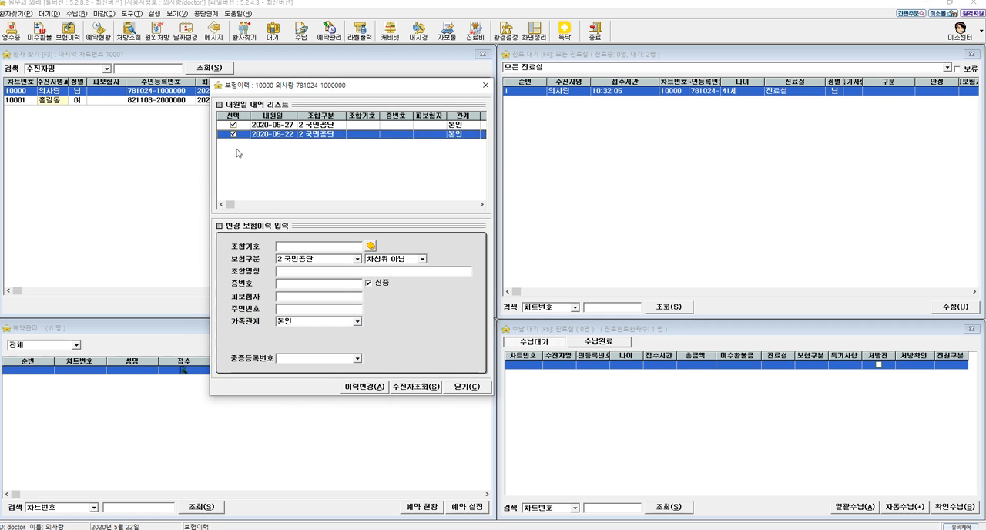
pyautogui.click(424, 387)
pyautogui.click(604, 305)
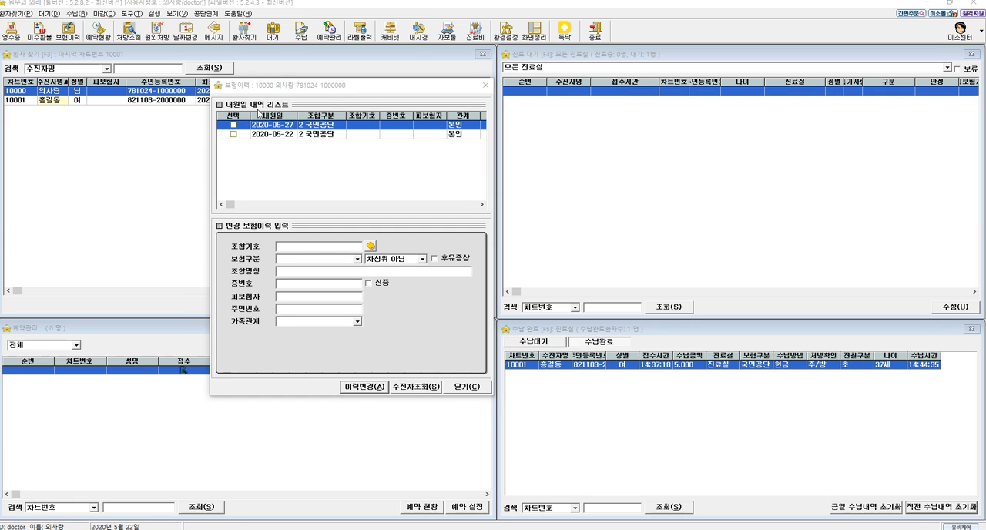
# - Fill in the insurance certificate number and insured person's details for the 2020-05-27 and 2020-05-22 visits and apply the history change (이력변경)
pyautogui.click(234, 134)
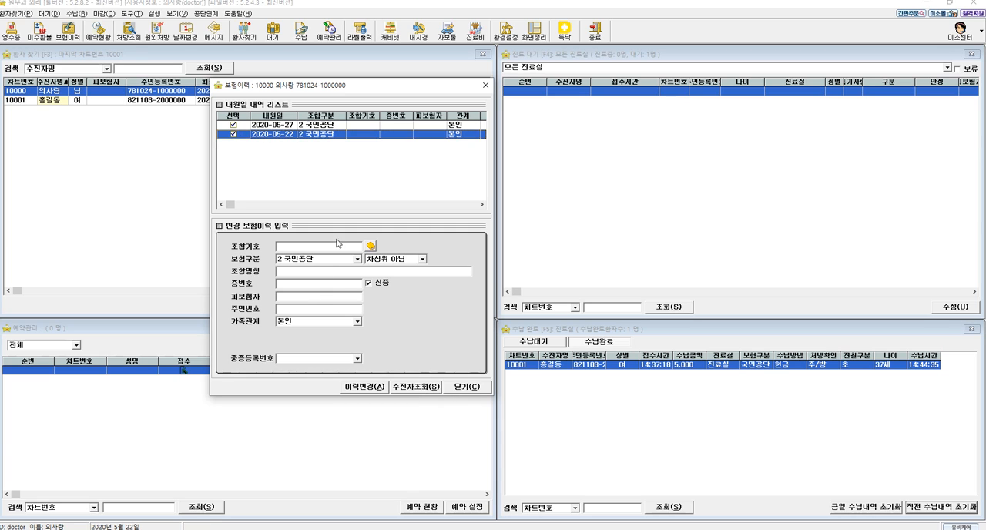
pyautogui.click(315, 285)
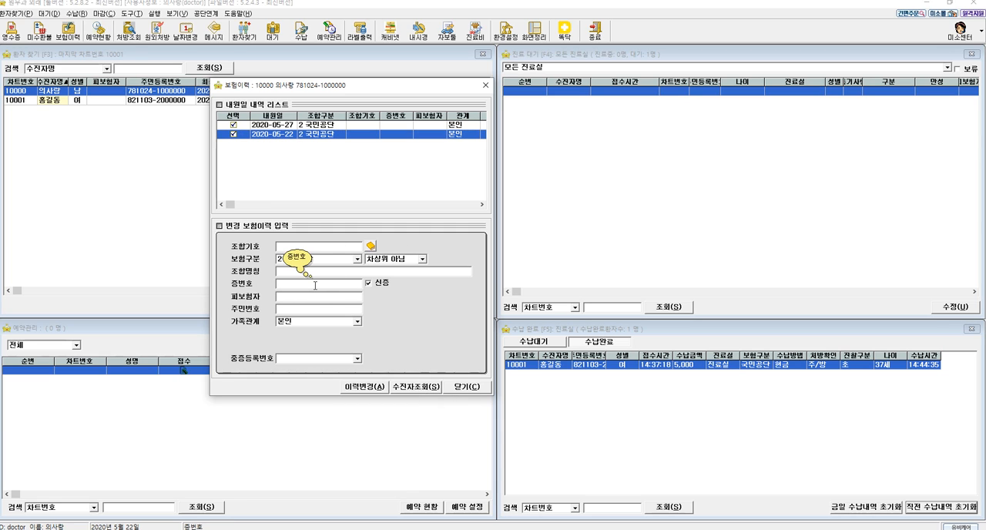
pyautogui.write('12121')
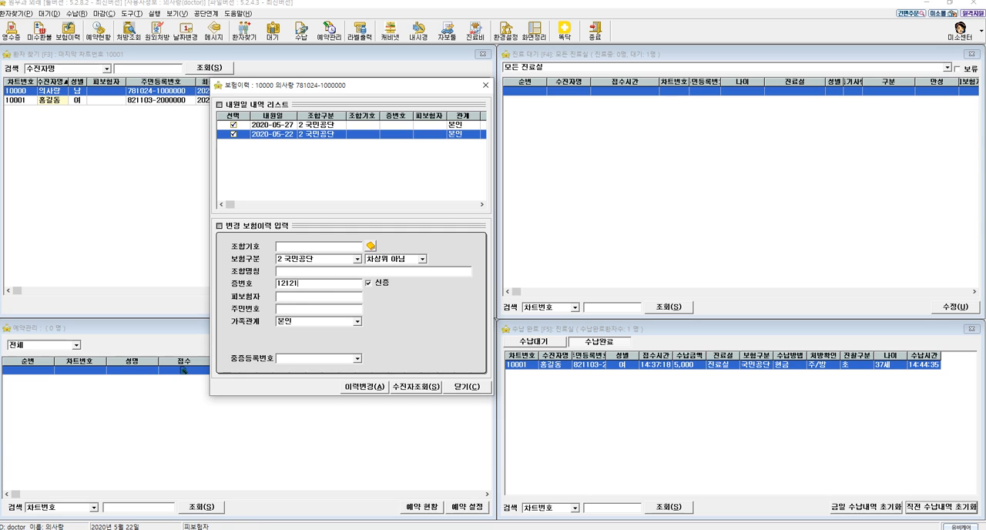
pyautogui.write('212121')
pyautogui.press('Return')
pyautogui.press('Return')
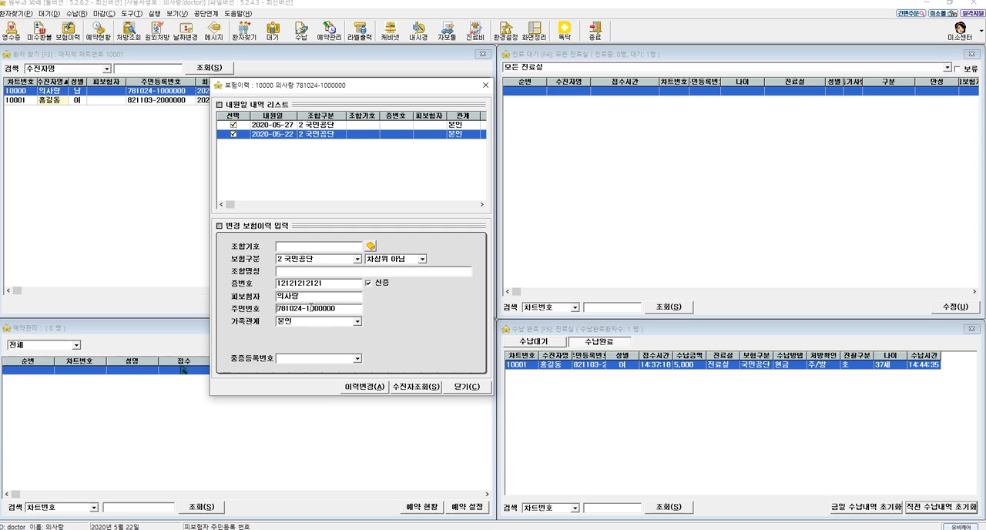
pyautogui.click(365, 390)
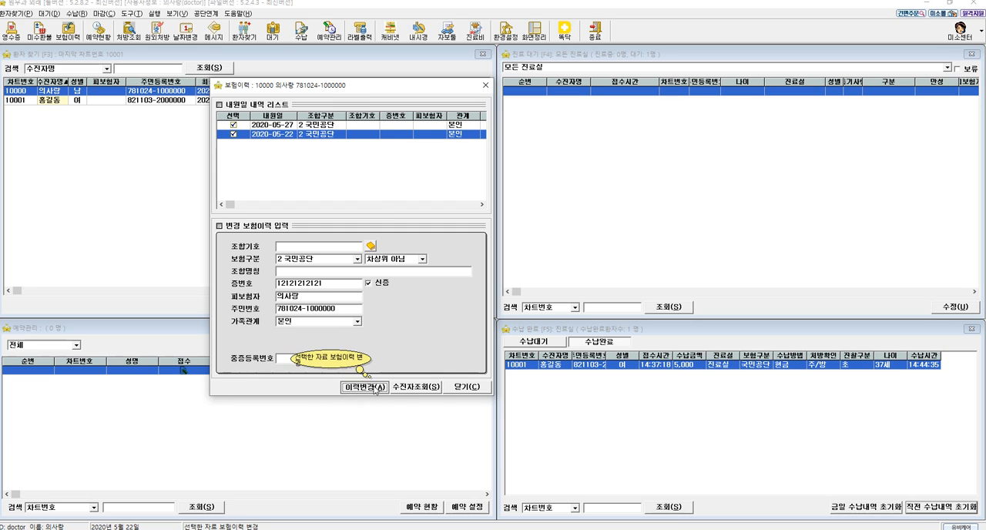
pyautogui.click(376, 390)
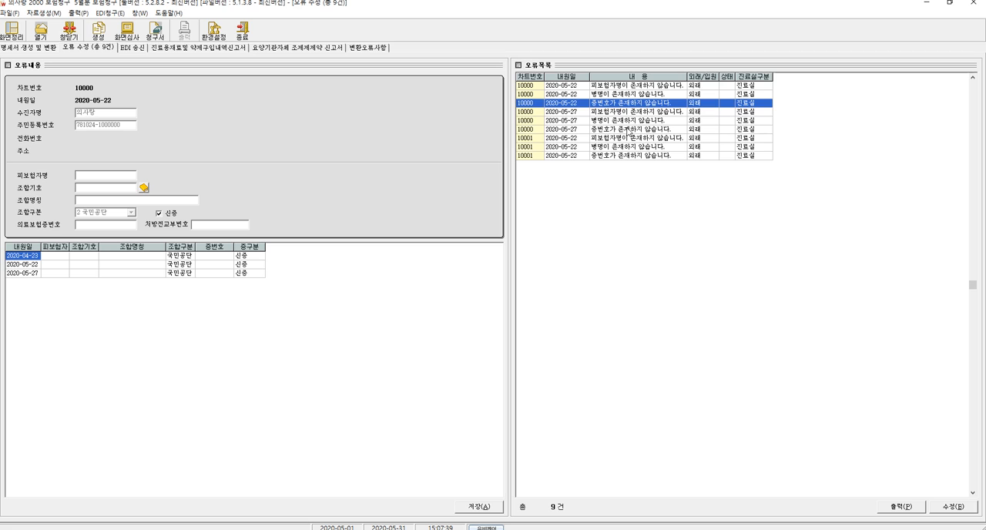
# - Enter diagnosis code j01 for the first patient's missing diagnosis error on 2020-05-22, widening the diagnosis name column
pyautogui.press('Up')
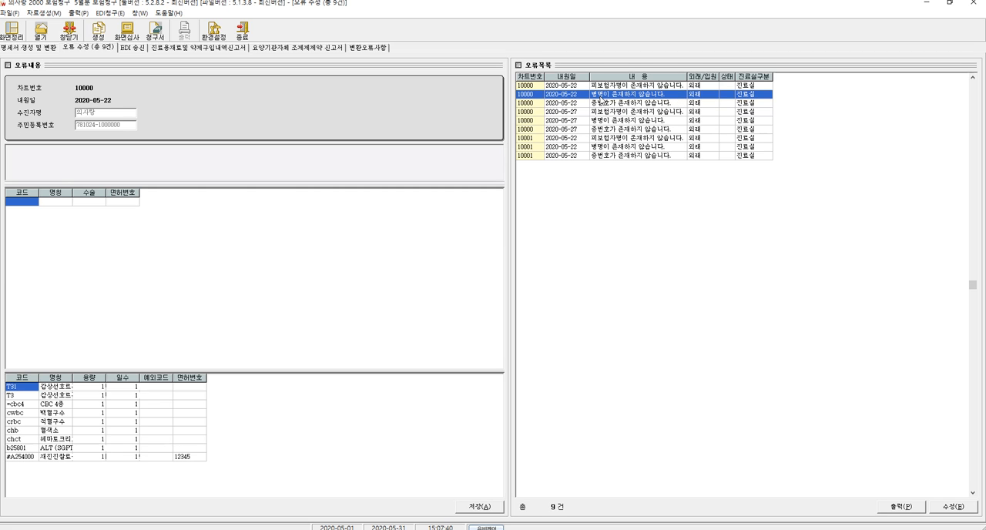
pyautogui.moveTo(72, 192); pyautogui.dragTo(179, 193)
pyautogui.click(23, 202)
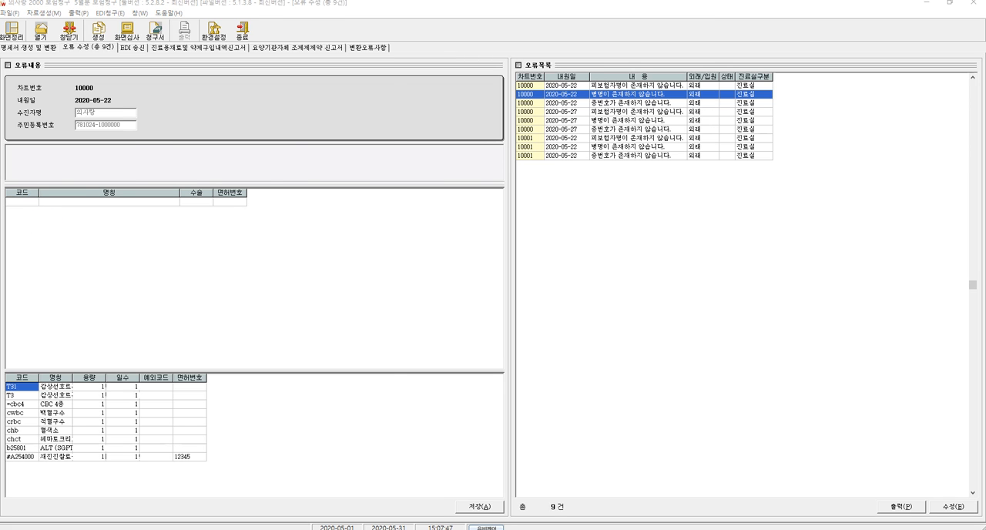
pyautogui.click(449, 406)
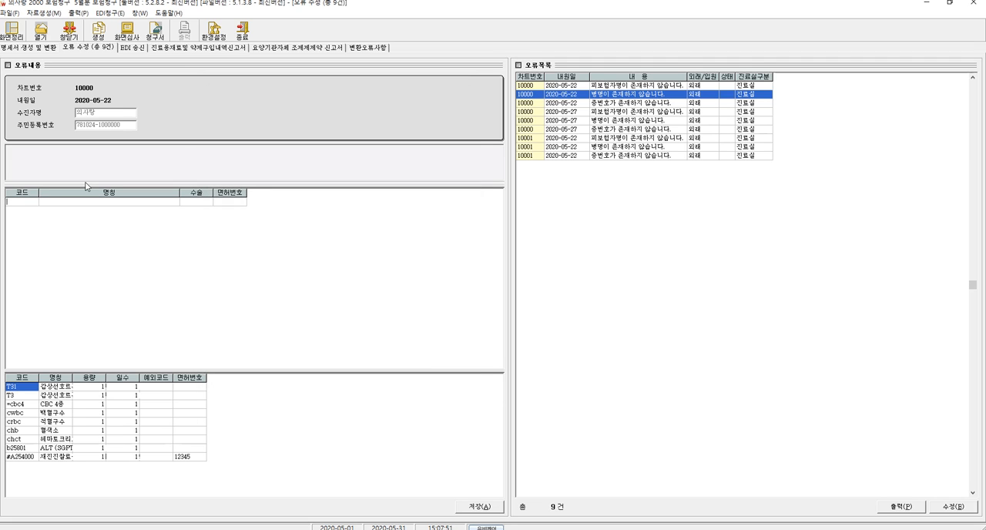
pyautogui.write('ㅎ0')
pyautogui.write('1')
pyautogui.press('Return')
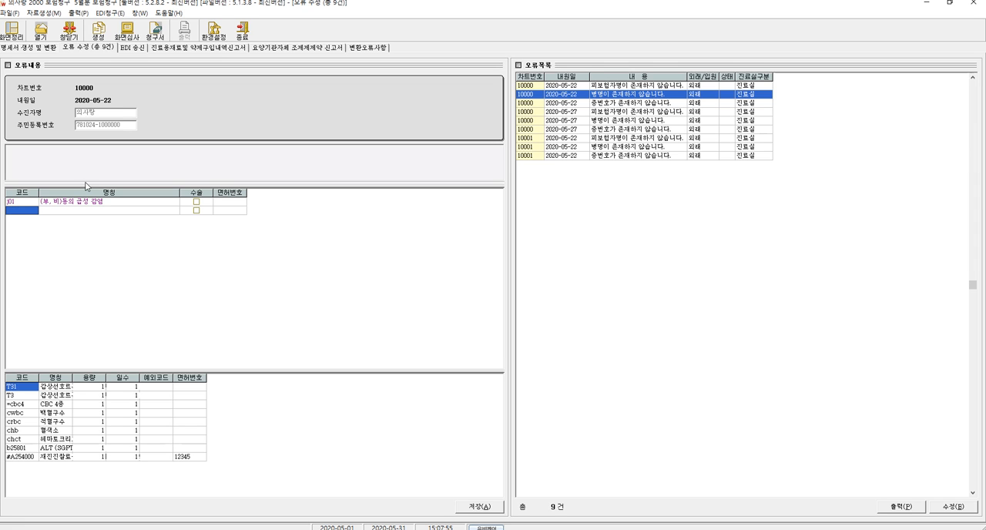
# - Save the correction, replacing the incomplete diagnosis with the complete code j0100
pyautogui.click(478, 506)
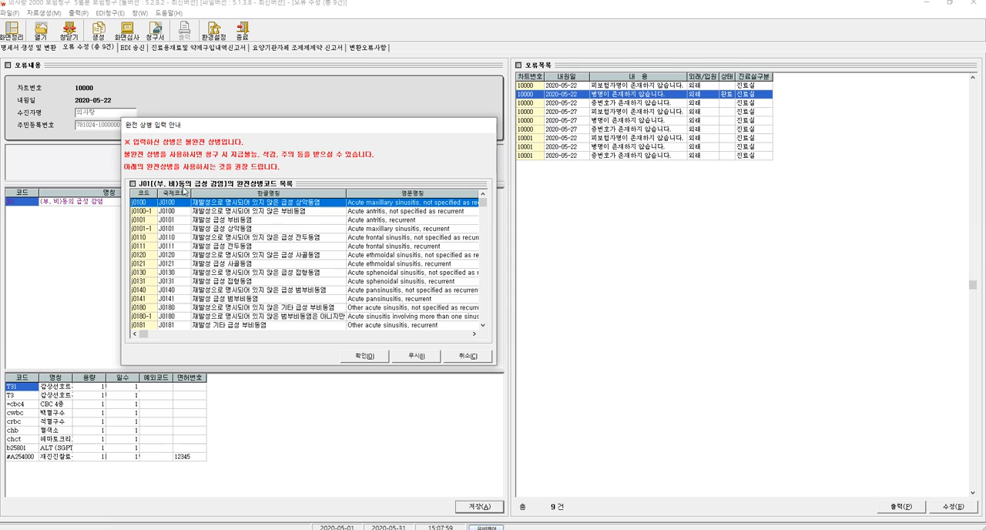
pyautogui.doubleClick(151, 205)
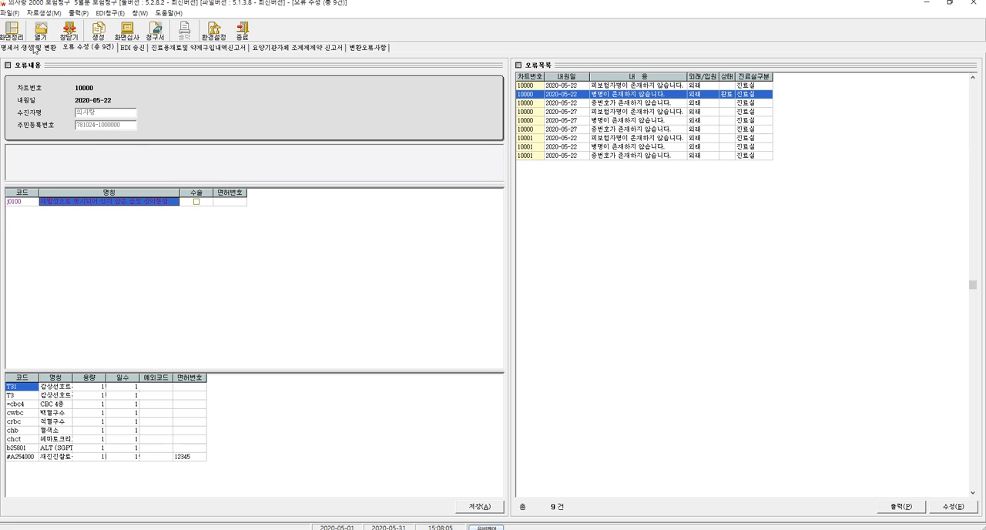
pyautogui.click(479, 506)
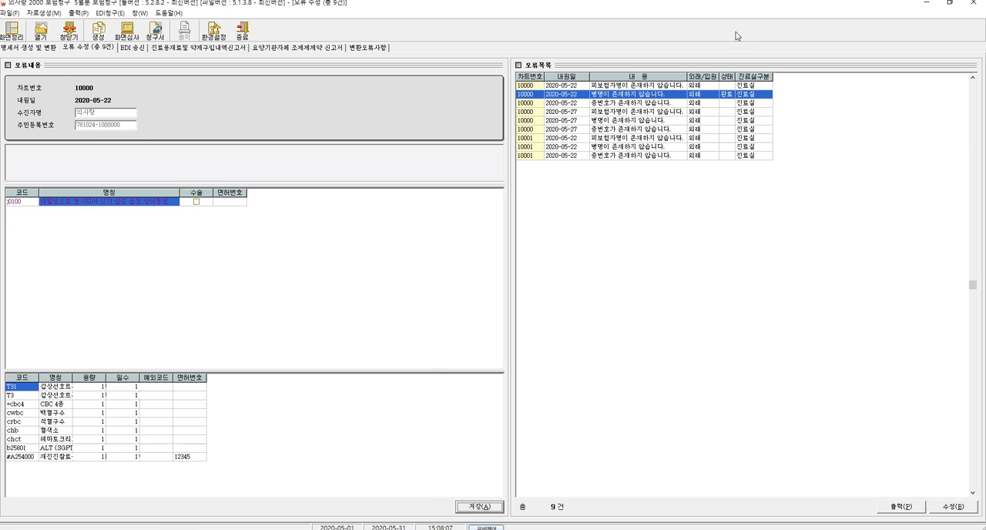
# - Save the corrections for the first patient's missing insured name and missing certificate number errors on 2020-05-22
pyautogui.click(722, 86)
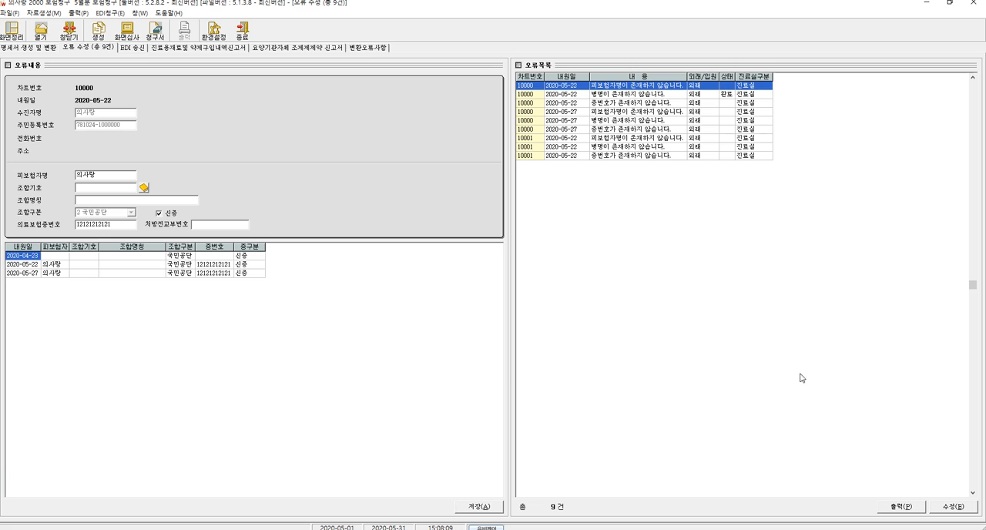
pyautogui.click(481, 507)
pyautogui.click(709, 103)
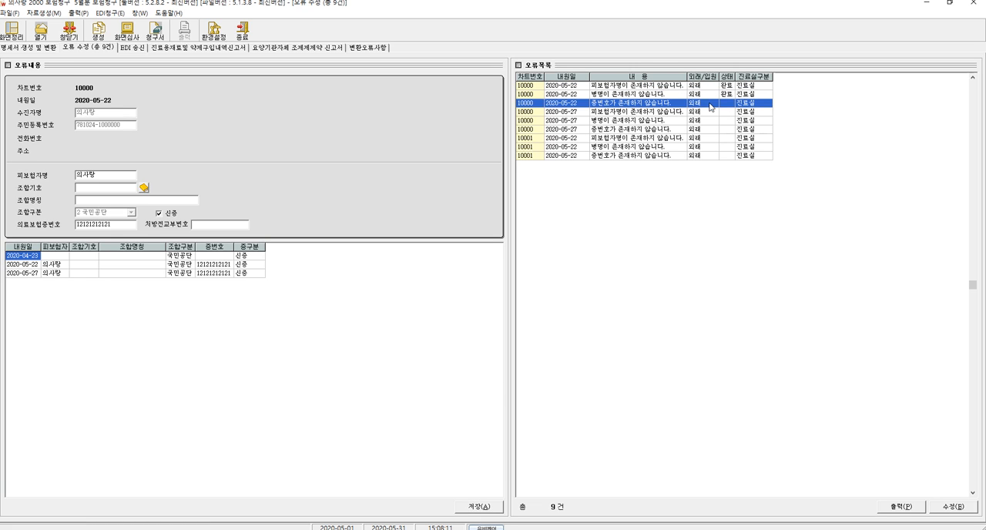
pyautogui.click(479, 506)
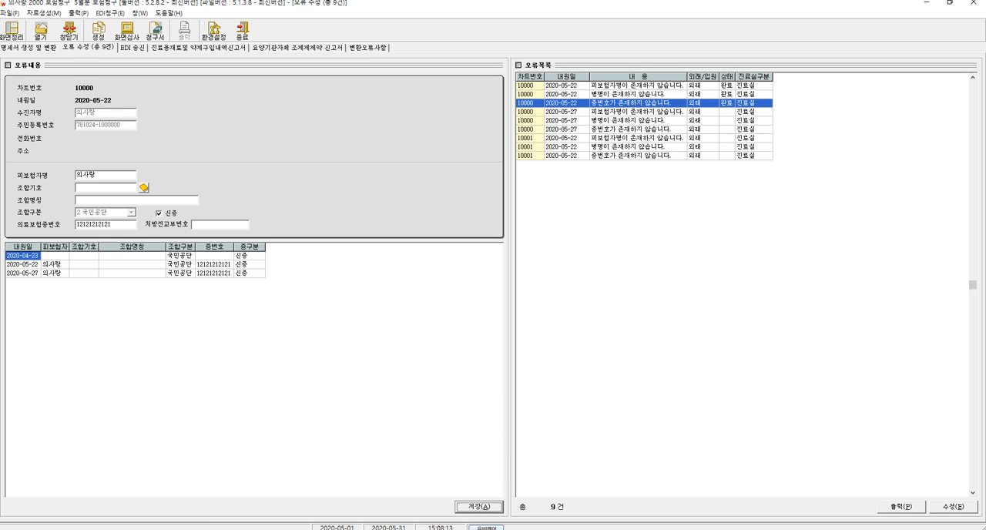
# - Regenerate the May 2020 claim statements with the generation range limited to corrected patients (수정된 환자만), accepting the confirmations
pyautogui.click(33, 50)
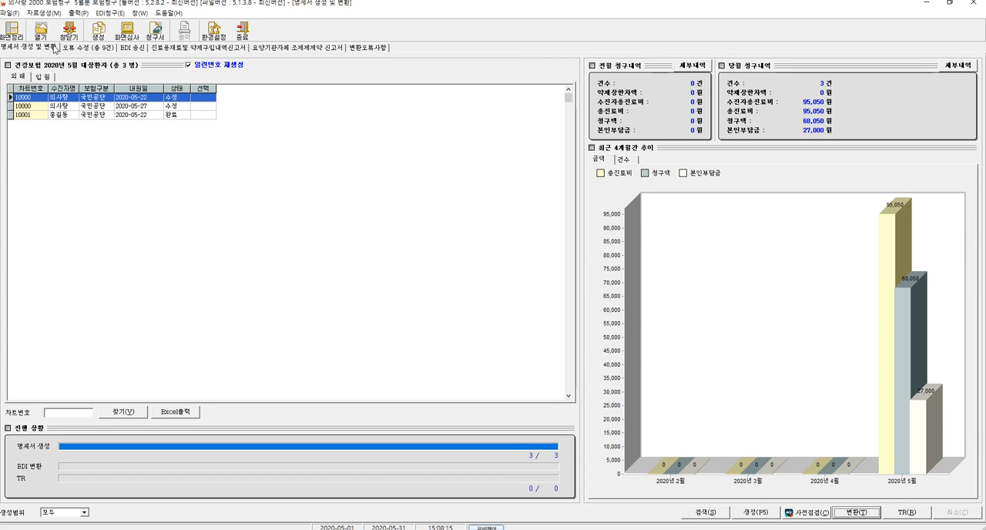
pyautogui.click(56, 515)
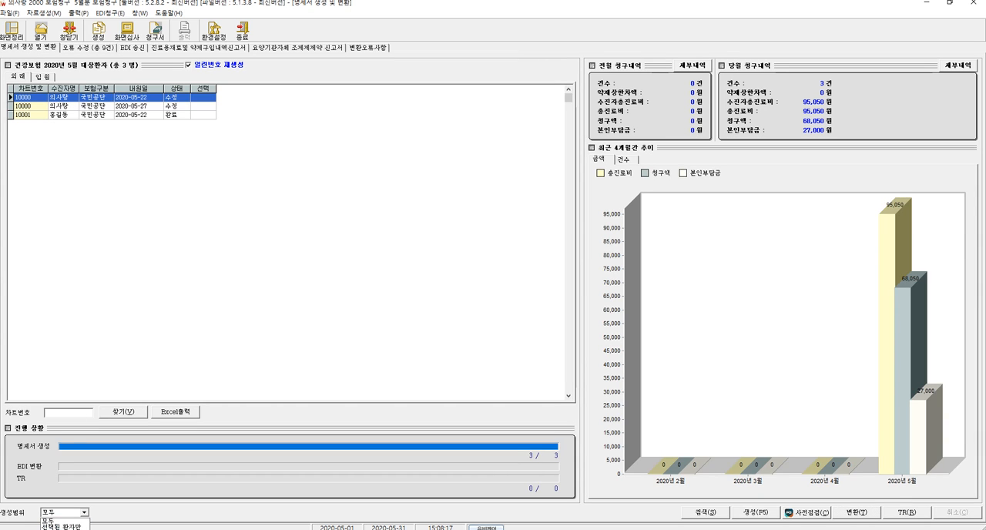
pyautogui.click(62, 527)
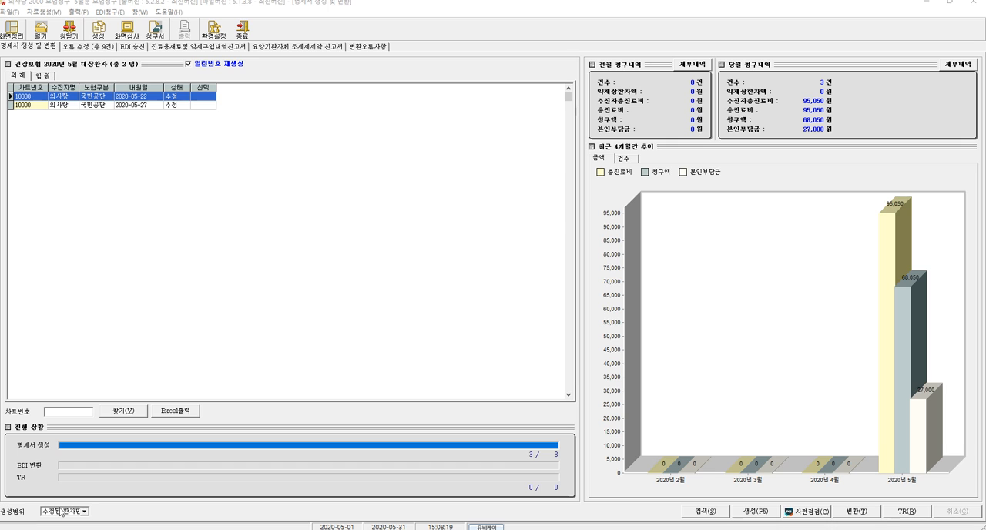
pyautogui.click(756, 510)
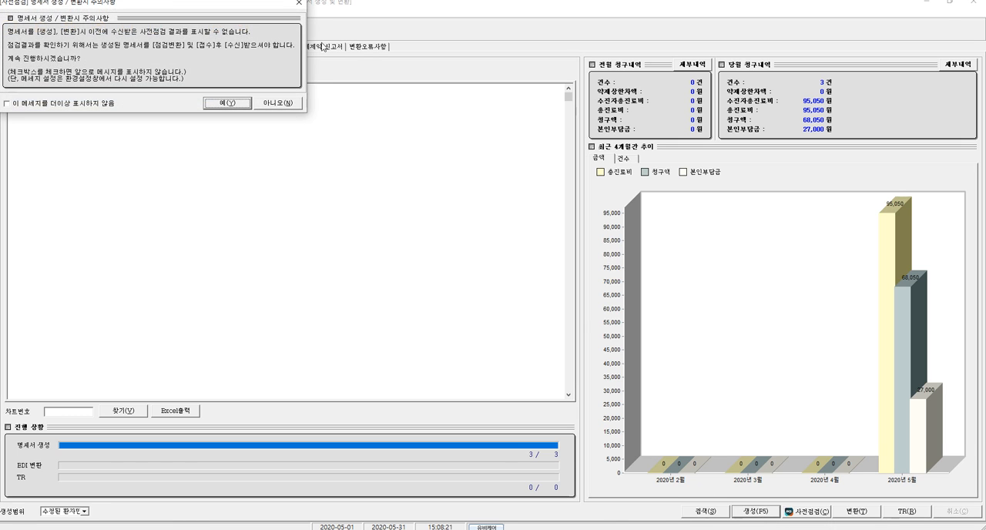
pyautogui.click(227, 104)
pyautogui.click(526, 303)
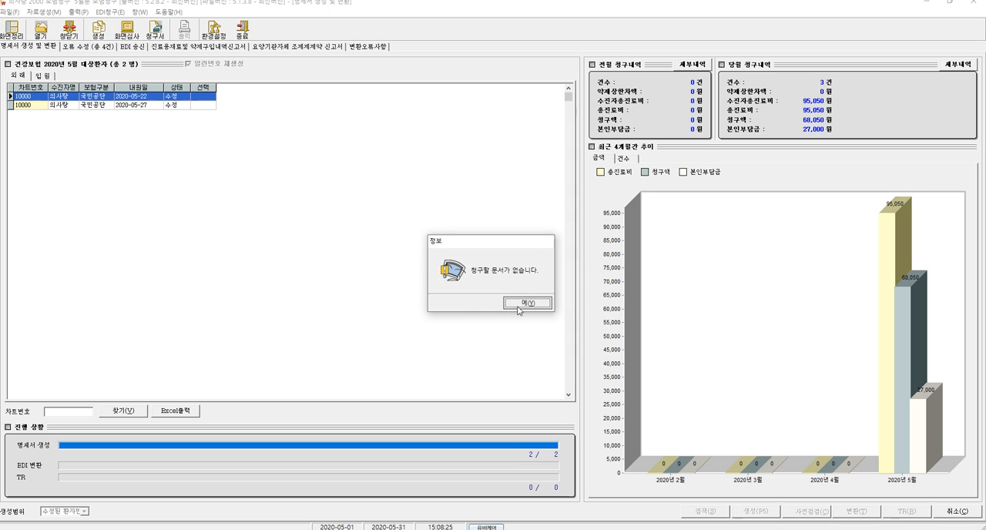
pyautogui.click(520, 303)
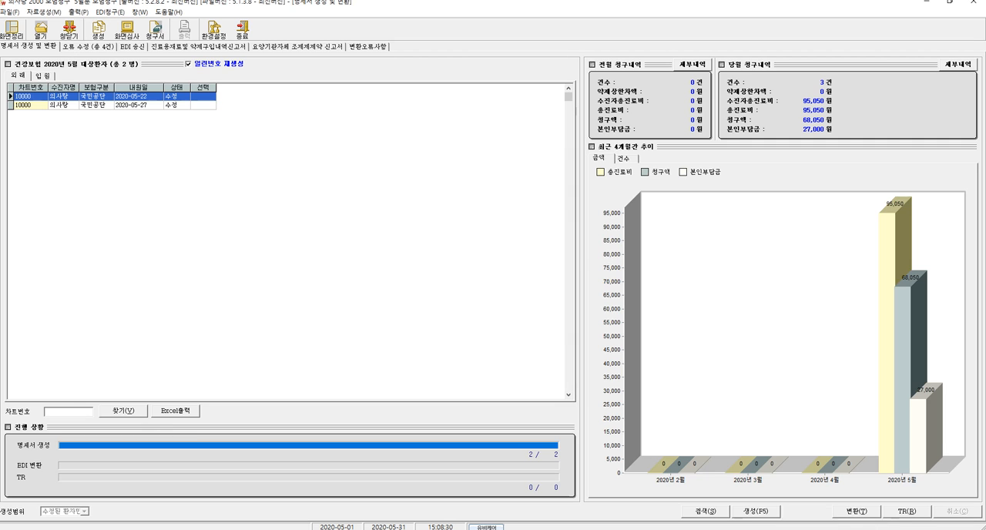
# - Enter diagnosis code j0101 for the first patient's missing diagnosis error on 2020-05-27 and save the correction
pyautogui.click(93, 48)
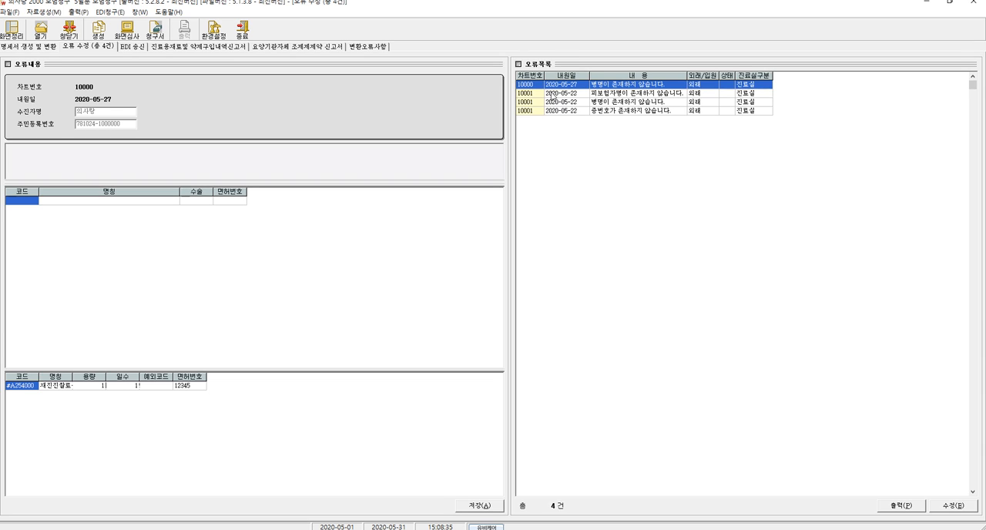
pyautogui.click(17, 202)
pyautogui.write('J01')
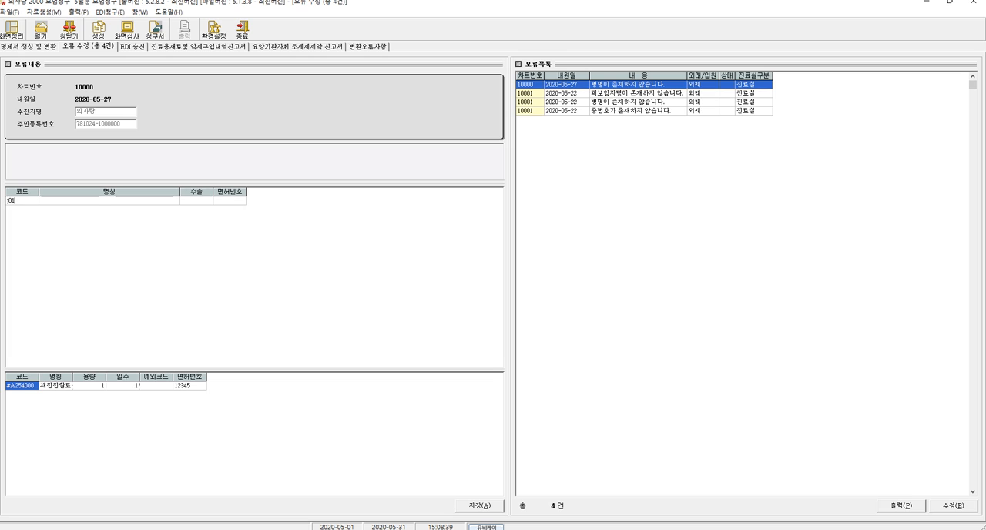
pyautogui.write('01')
pyautogui.press('Return')
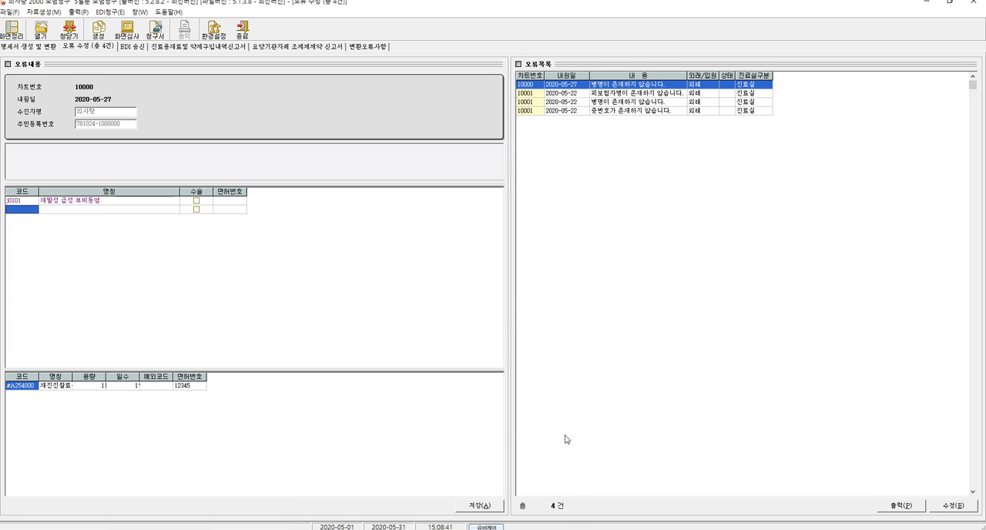
pyautogui.click(479, 506)
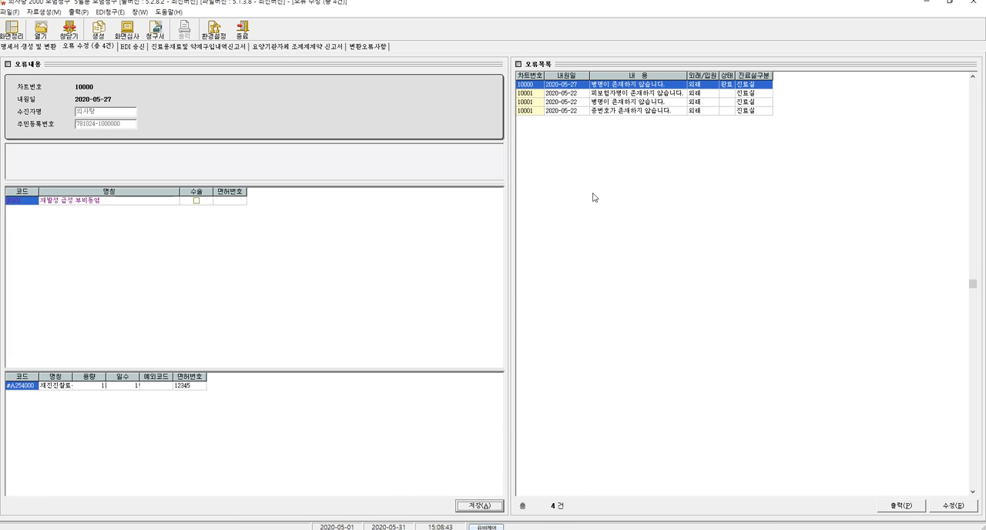
# - Enter diagnosis code j0101 for the second patient's missing diagnosis error on 2020-05-22 and save the correction
pyautogui.click(595, 102)
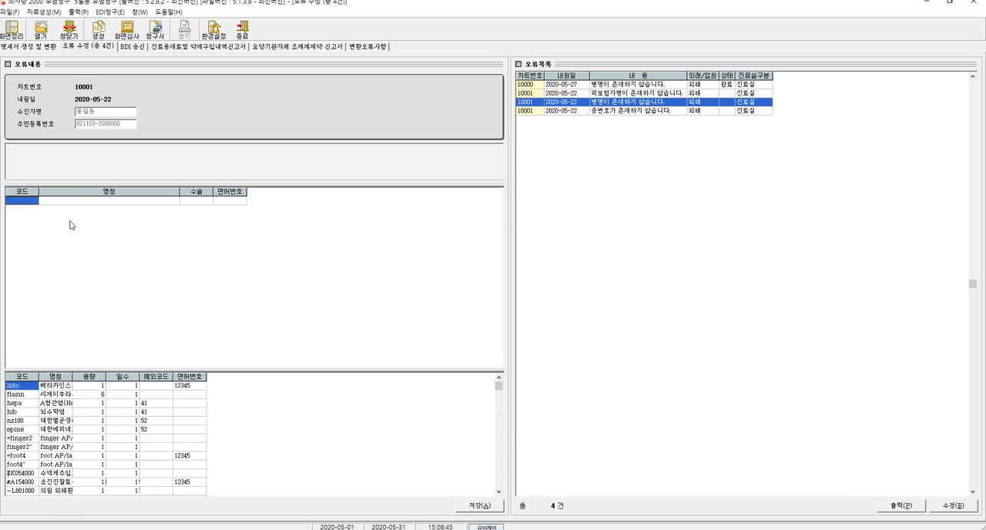
pyautogui.write('J0101')
pyautogui.press('Return')
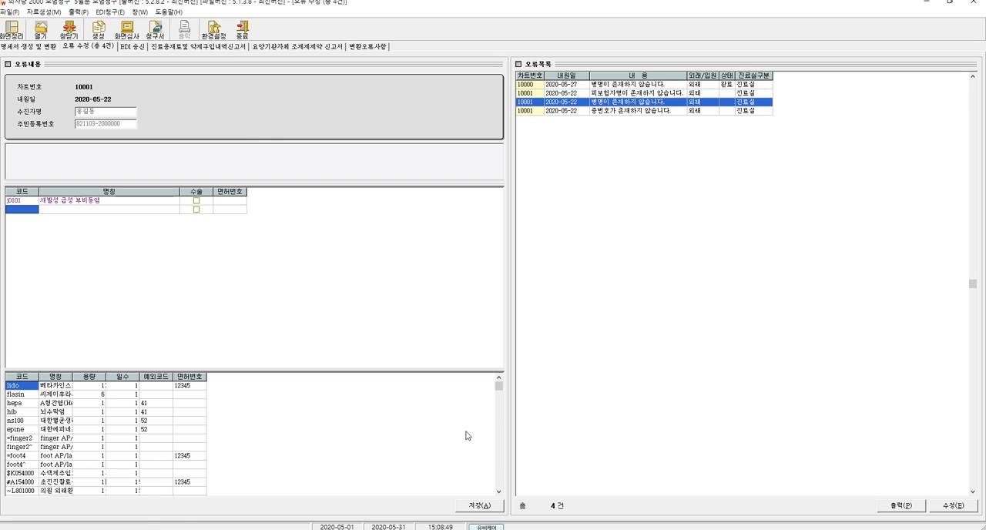
pyautogui.click(479, 505)
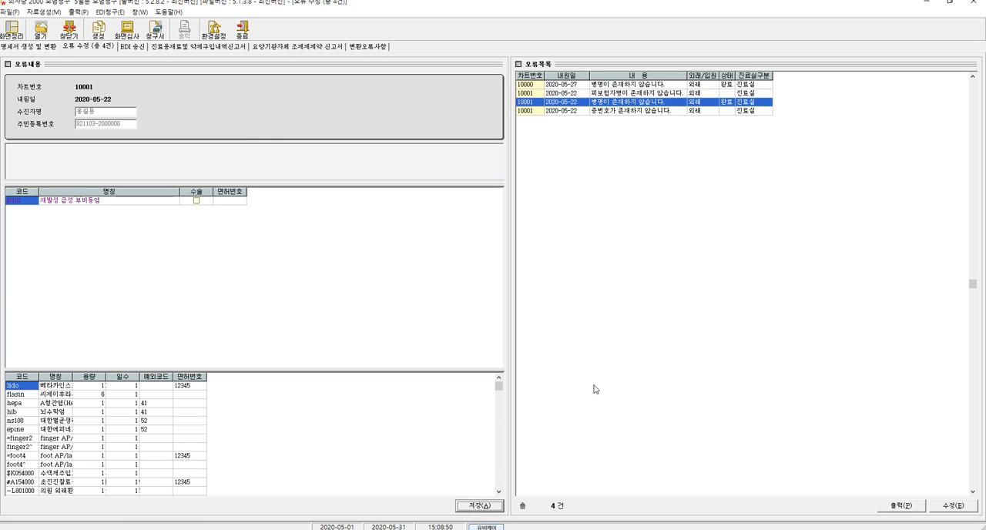
# - Switch to the outpatient reception program, open the second patient's insurance history (보험이력) and select the 2020-05-22 visit
pyautogui.click(607, 93)
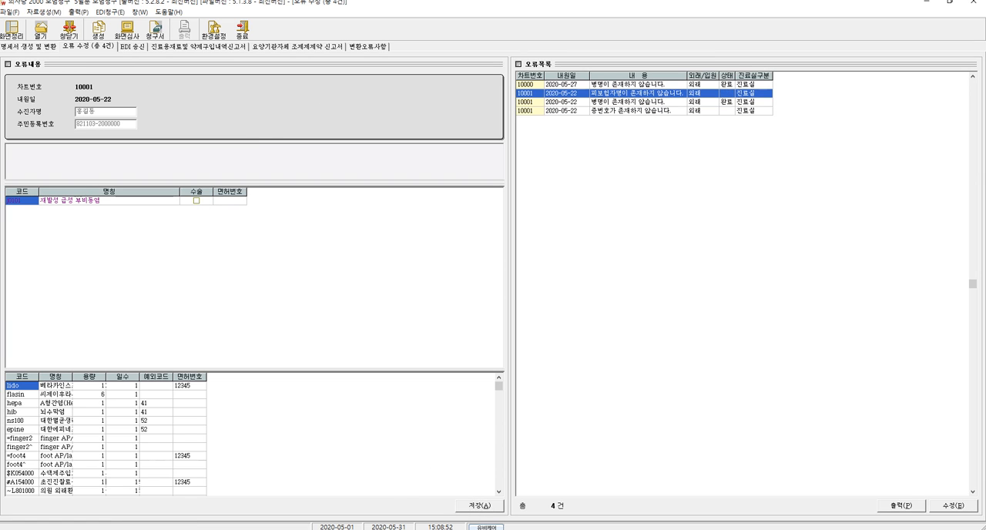
pyautogui.hotkey('alt', 'Tab')
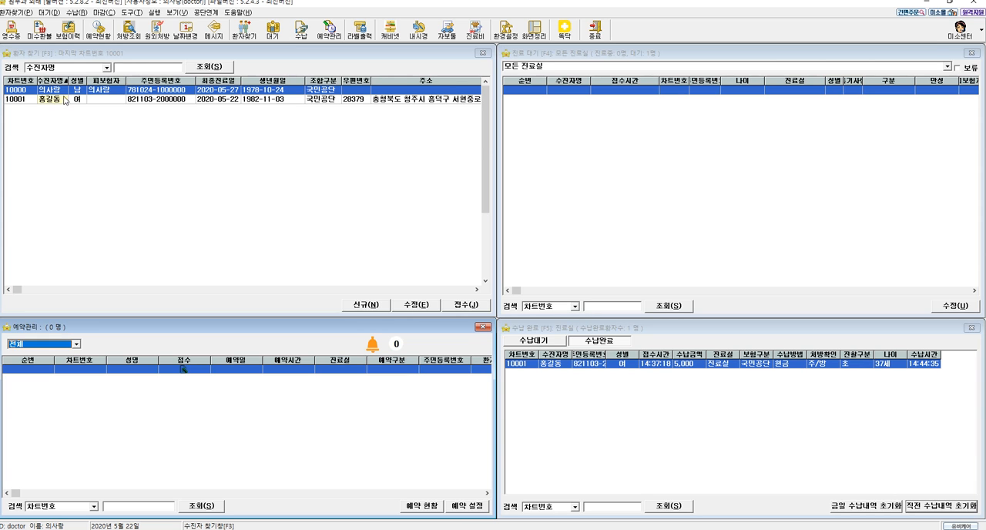
pyautogui.click(19, 99)
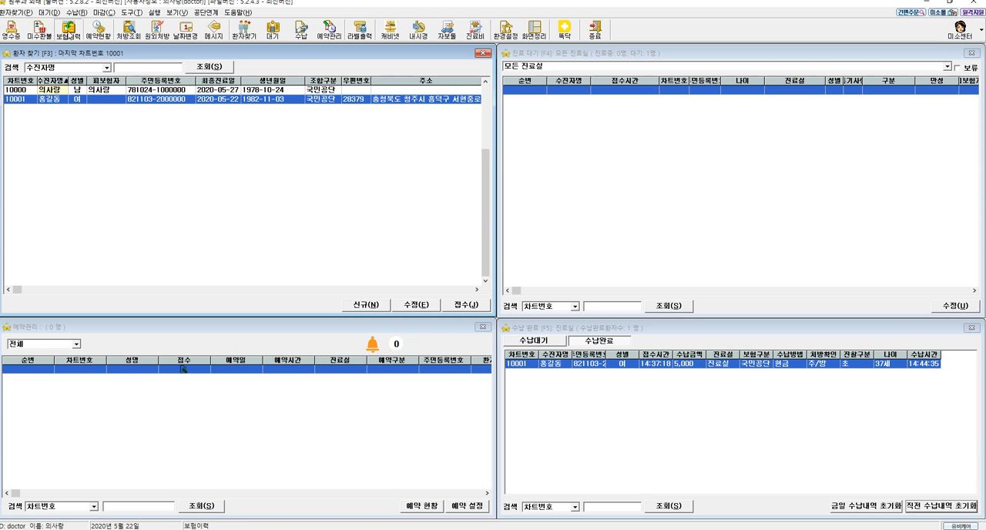
pyautogui.click(68, 30)
pyautogui.click(243, 126)
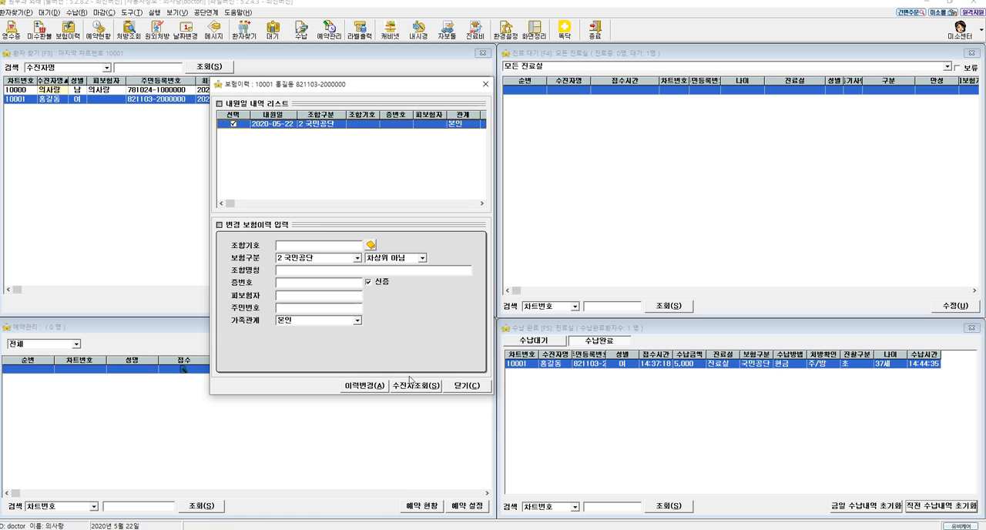
# - Fill in the insurance certificate number and insured person's details for the second patient's visit and apply the history change (이력변경)
pyautogui.click(307, 296)
pyautogui.write('2121212')
pyautogui.press('Return')
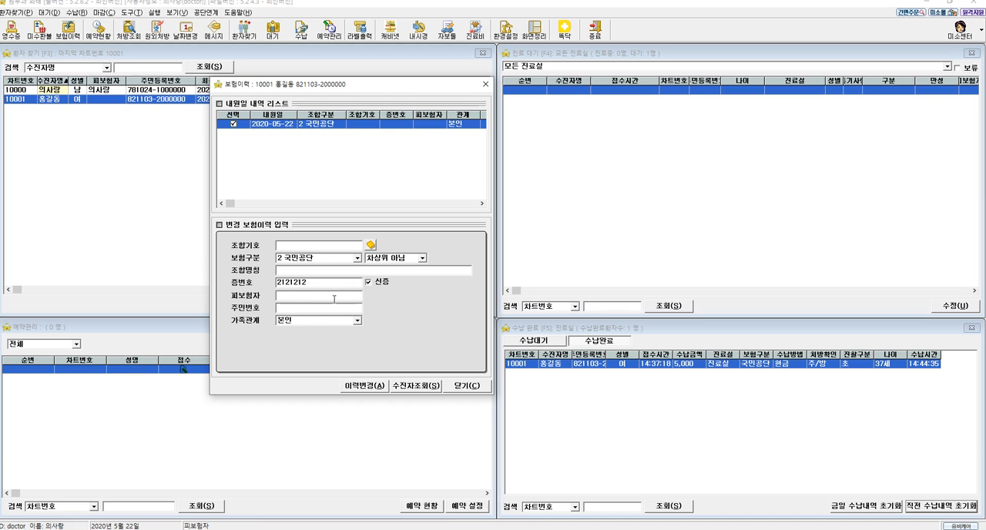
pyautogui.click(332, 283)
pyautogui.press('Return')
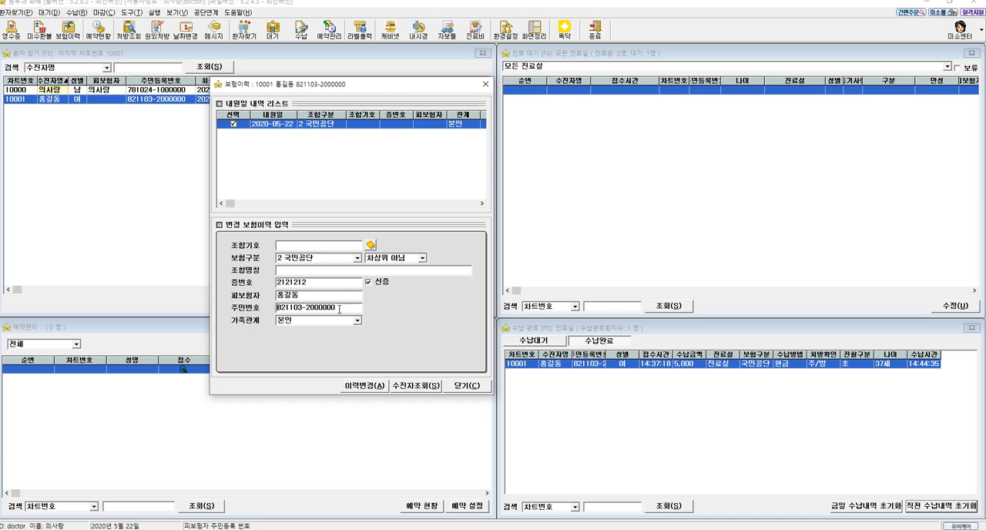
pyautogui.click(362, 386)
pyautogui.click(362, 386)
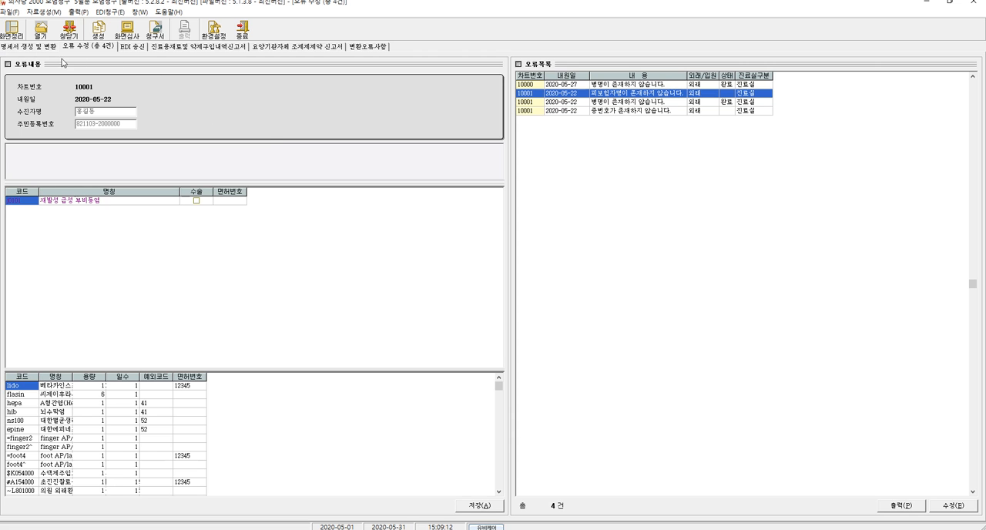
# - Return to the insurance claim program and regenerate the May 2020 statements with the generation range set to all patients (모두)
pyautogui.click(34, 48)
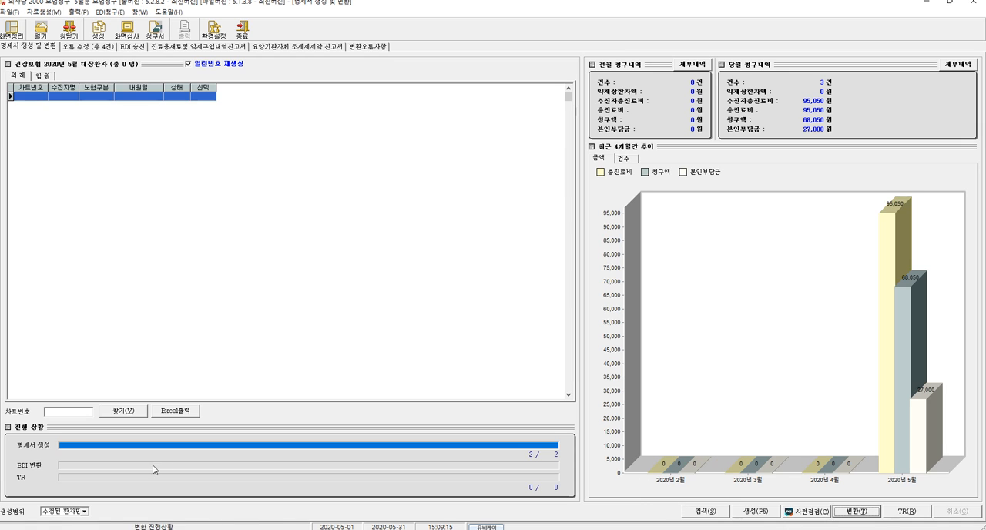
pyautogui.click(65, 511)
pyautogui.click(65, 521)
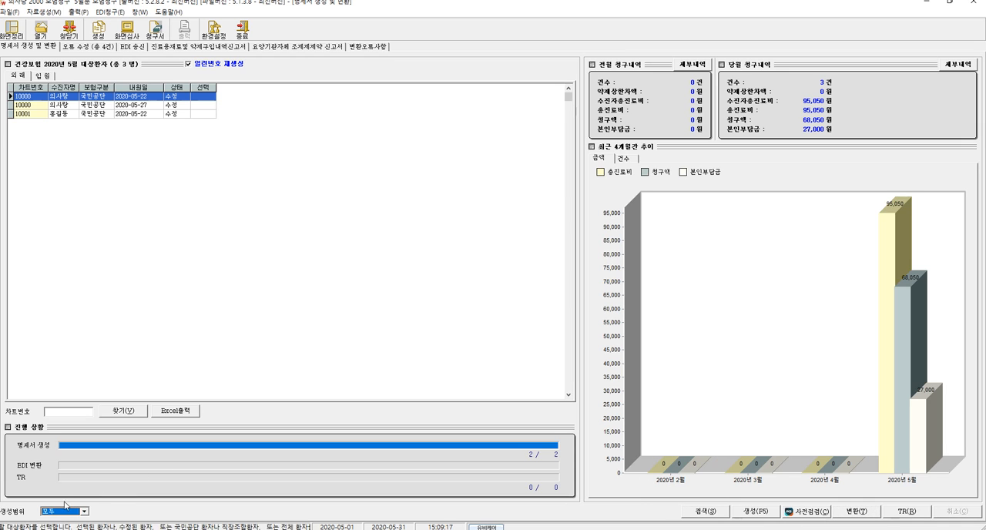
pyautogui.click(768, 512)
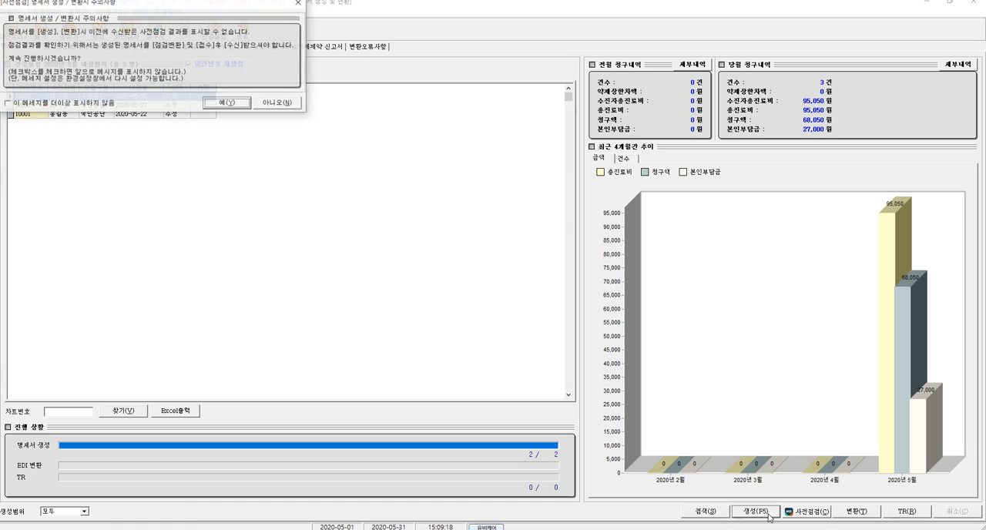
pyautogui.click(238, 107)
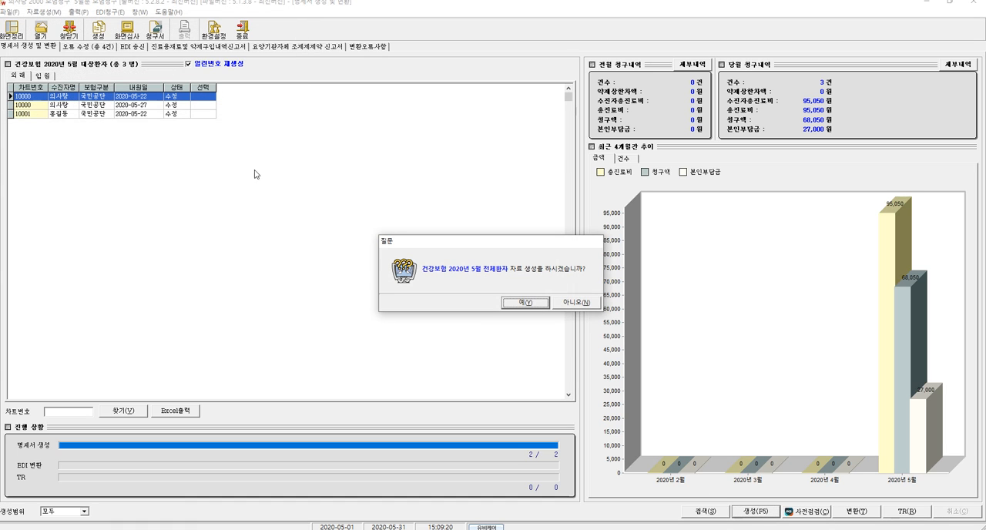
pyautogui.click(524, 302)
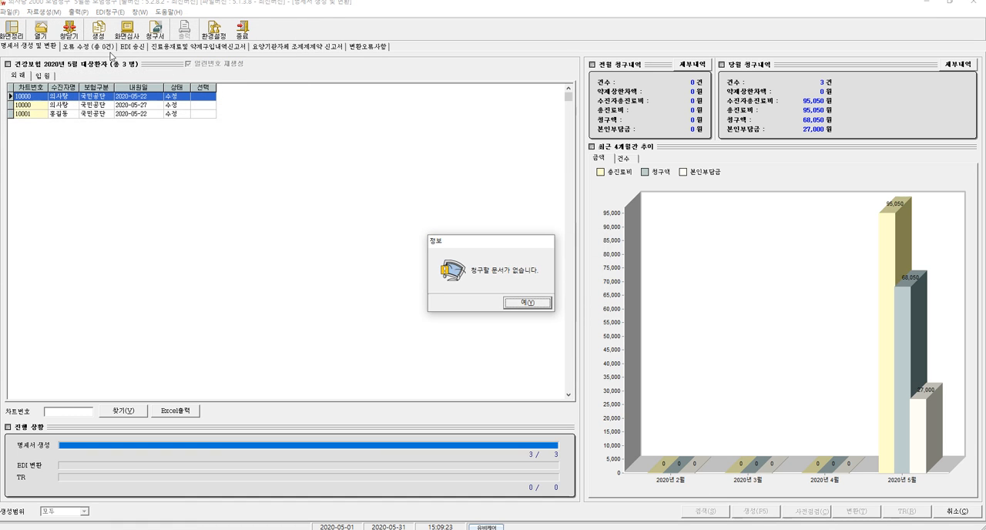
pyautogui.click(515, 304)
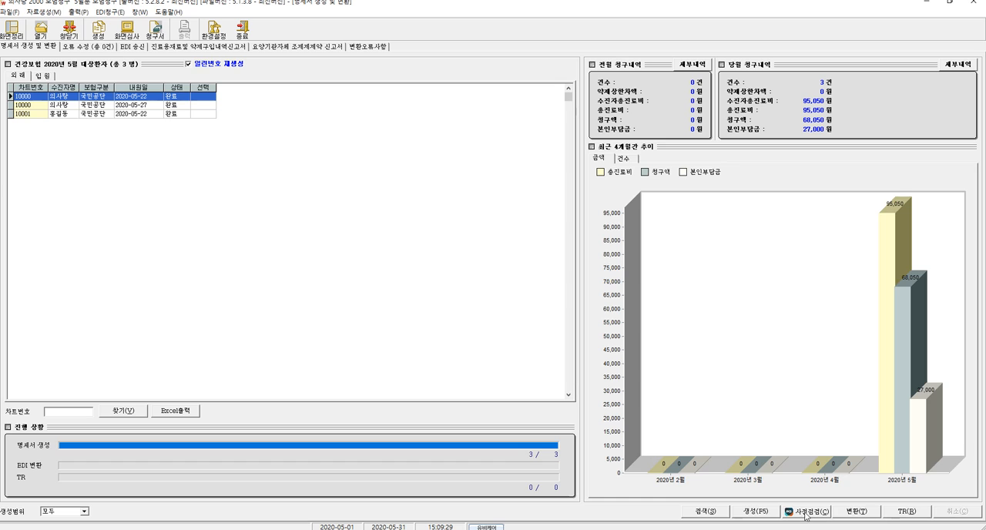
# - Start the pre-check conversion and submission (사전점검 변환/접수) of the generated statements, accepting the confirmations
pyautogui.click(805, 514)
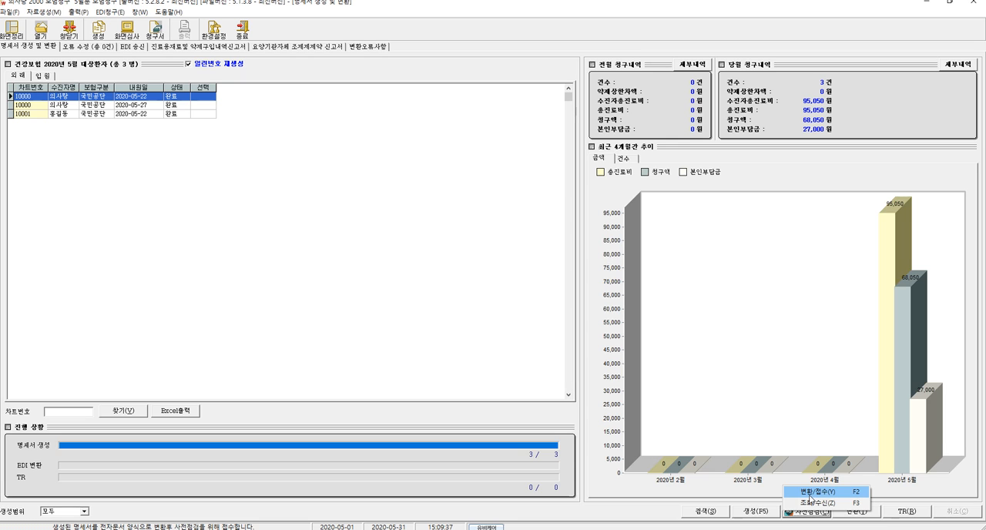
pyautogui.click(815, 494)
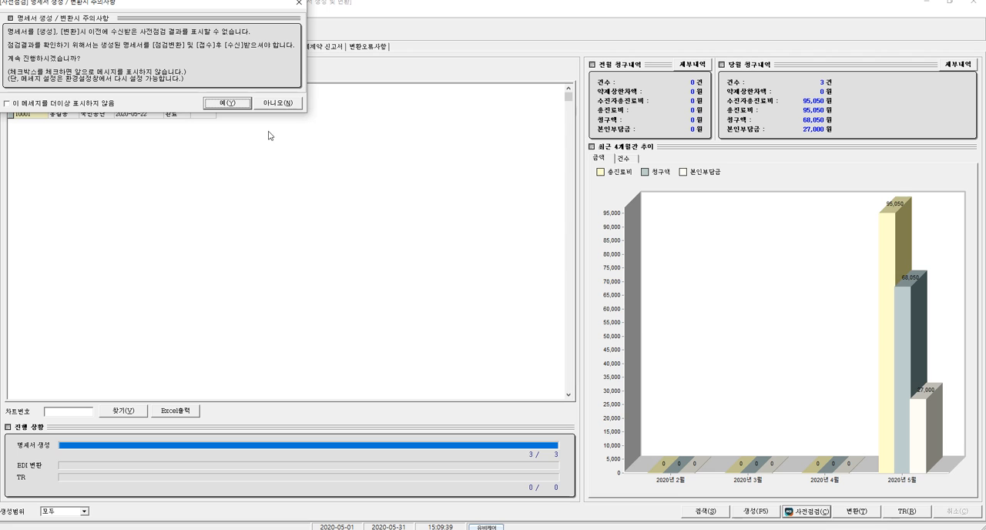
pyautogui.click(229, 109)
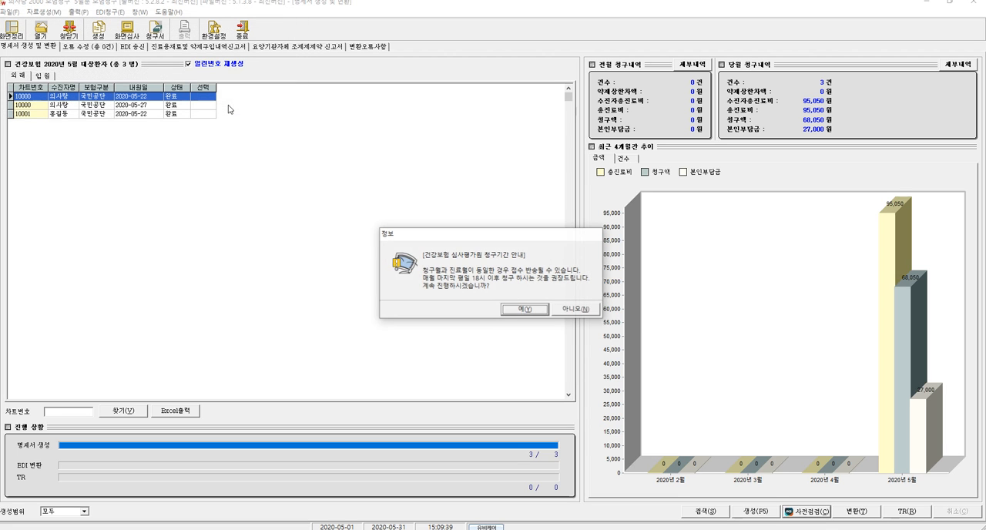
pyautogui.click(537, 309)
pyautogui.click(570, 323)
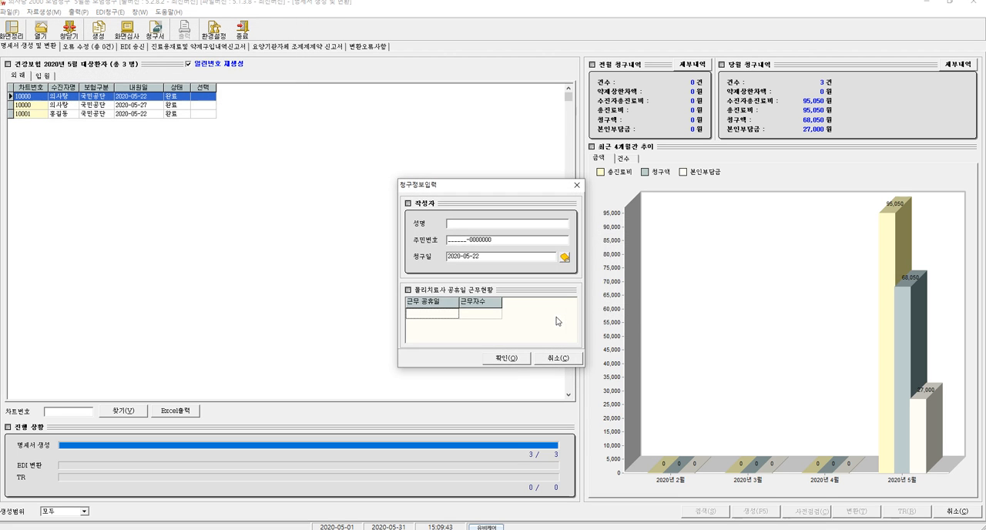
# - Enter the preparer's full name and resident registration number in the claim information (청구정보입력)
pyautogui.click(471, 223)
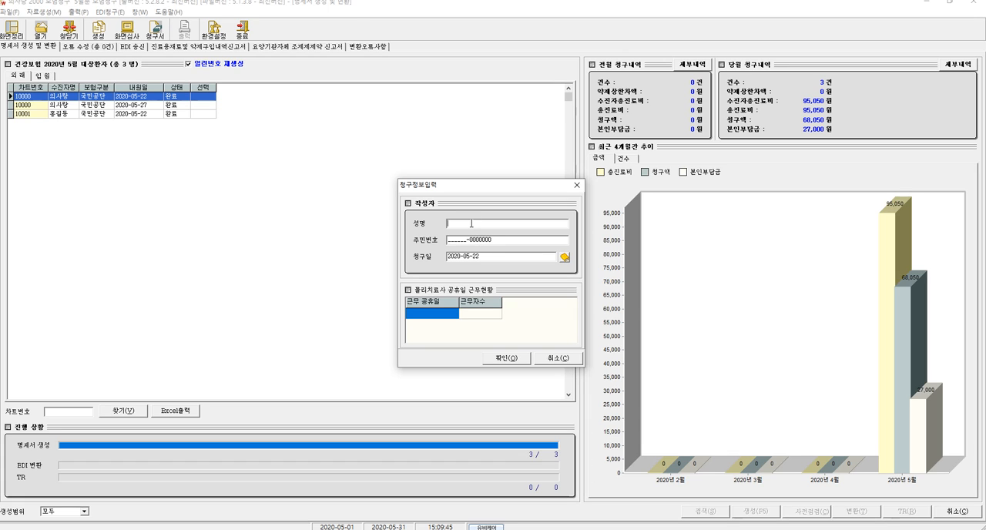
pyautogui.press('Tab')
# - Confirm the claim information and submit (접수) the May outpatient claim file for the pre-check
pyautogui.click(527, 361)
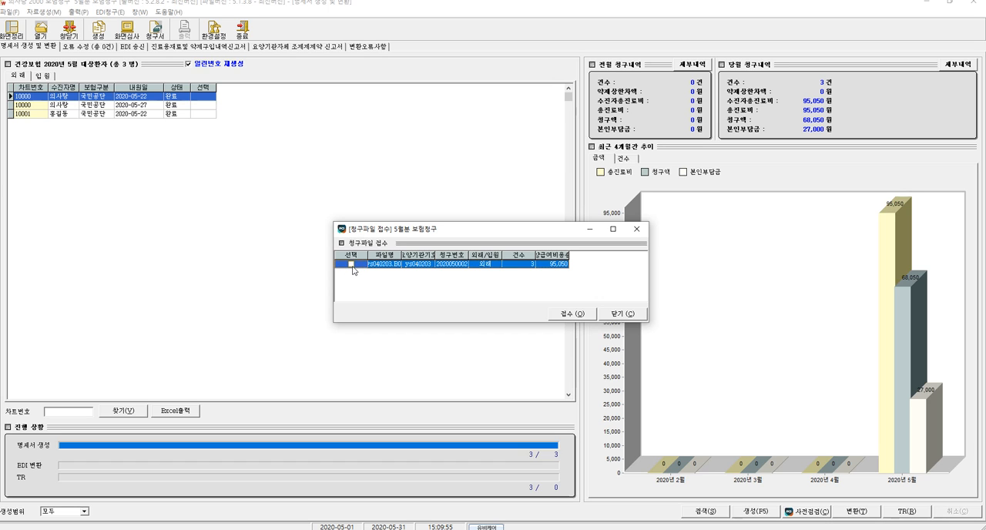
pyautogui.click(567, 316)
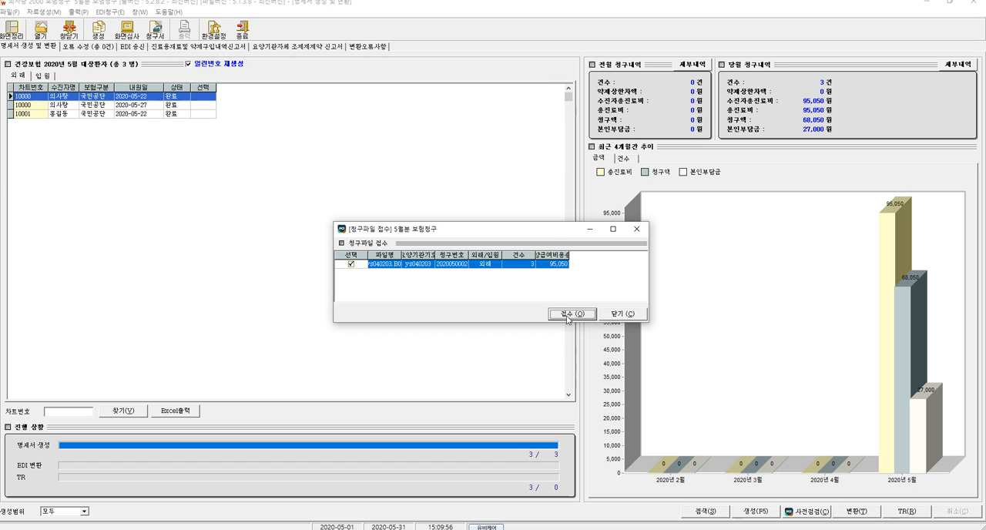
pyautogui.click(534, 297)
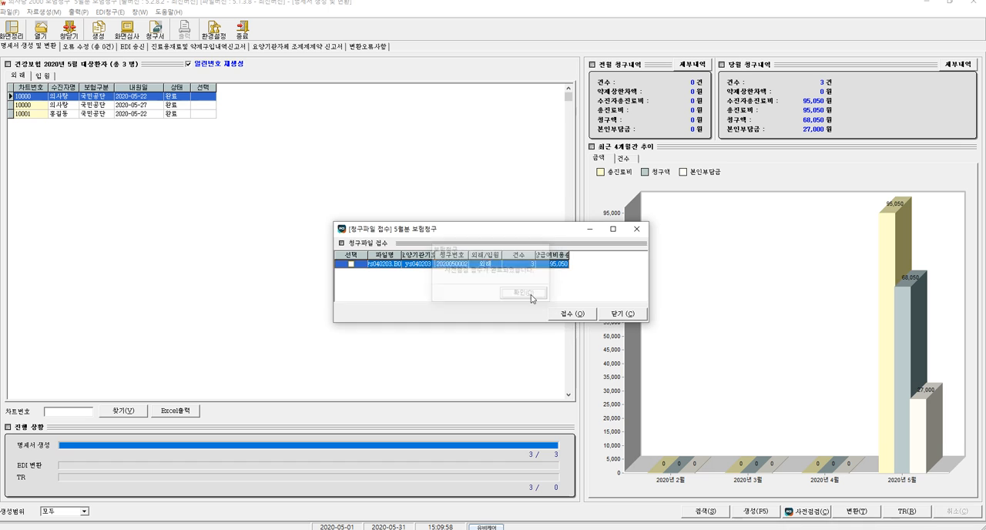
# - Close the claim file submission (청구파일 접수) window for the May insurance claim
pyautogui.click(626, 311)
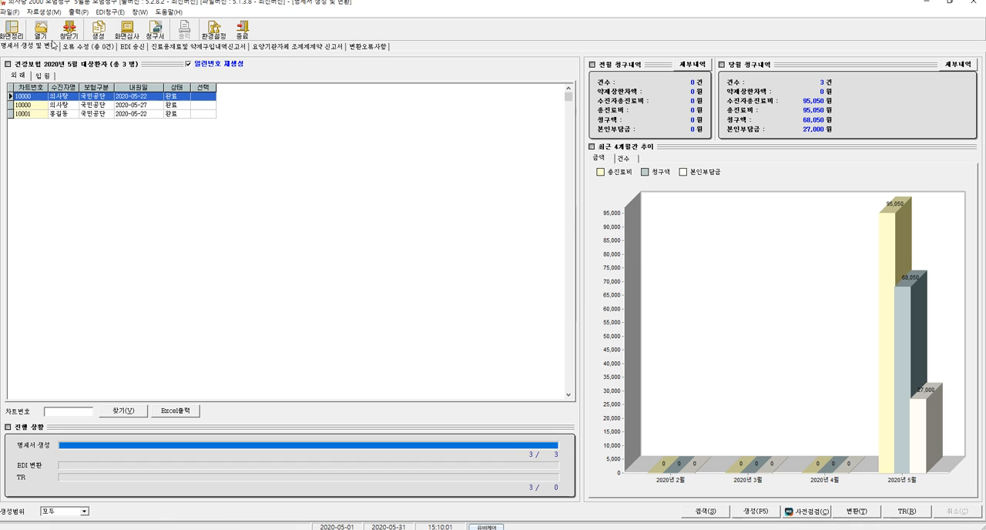
pyautogui.click(49, 35)
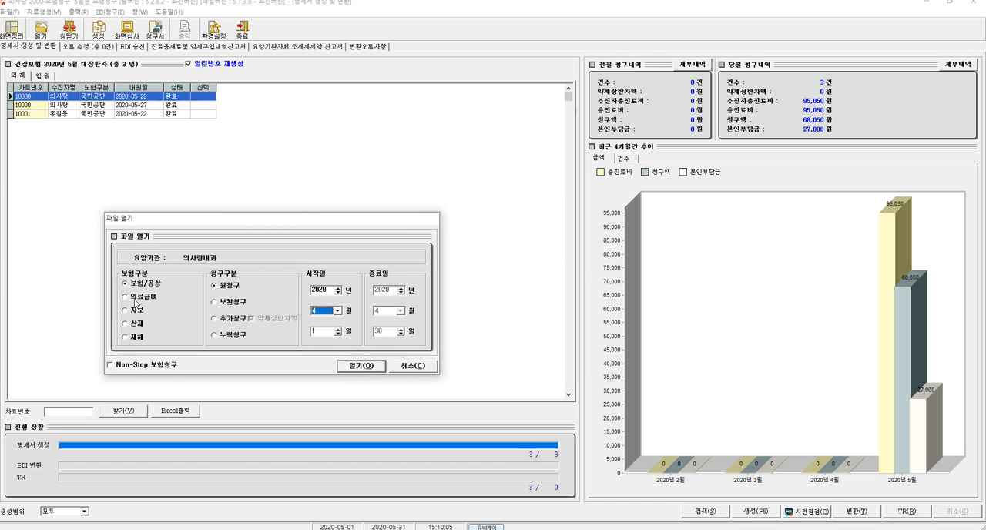
pyautogui.click(139, 298)
pyautogui.click(429, 368)
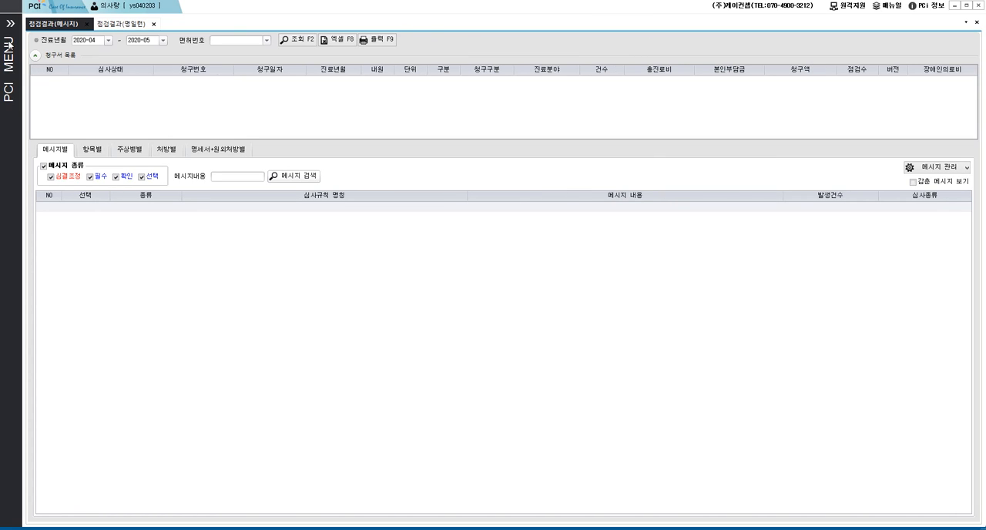
# - Switch to PCI, query the pre-check results by message (메시지) for 2020-04 to 2020-05, and select the May outpatient claim
pyautogui.click(14, 24)
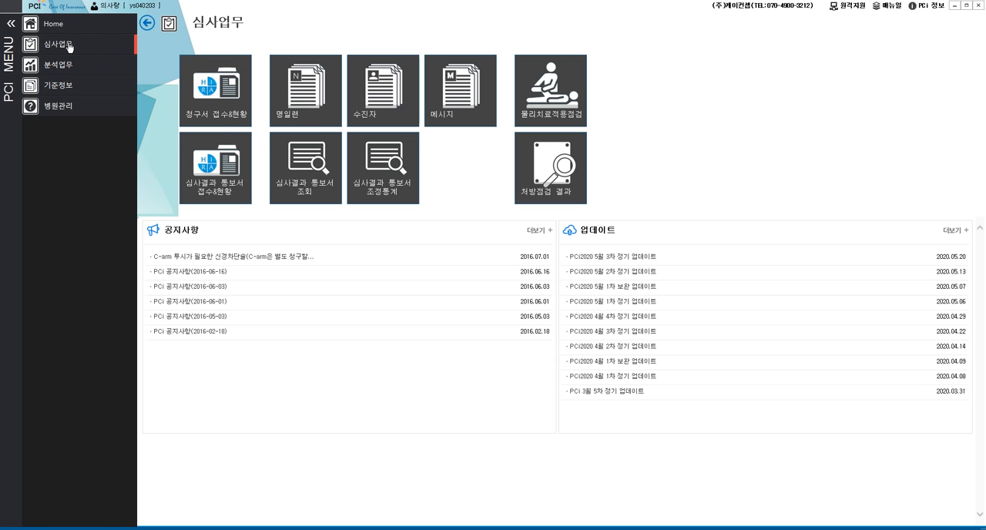
pyautogui.click(453, 101)
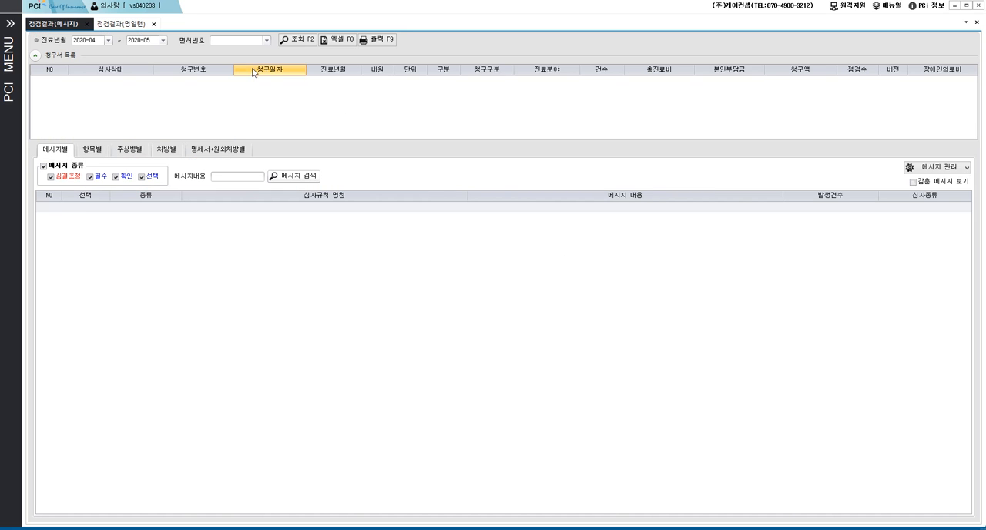
pyautogui.click(297, 40)
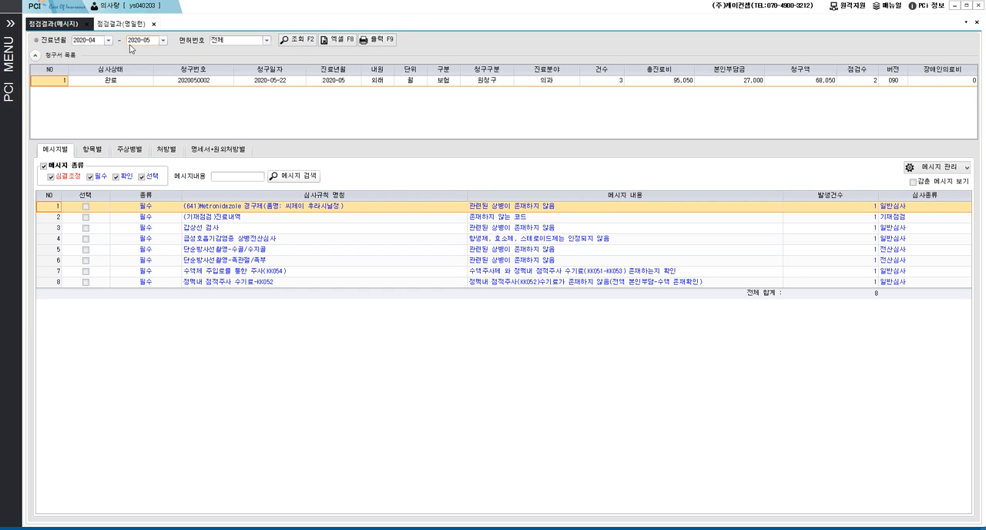
pyautogui.click(114, 81)
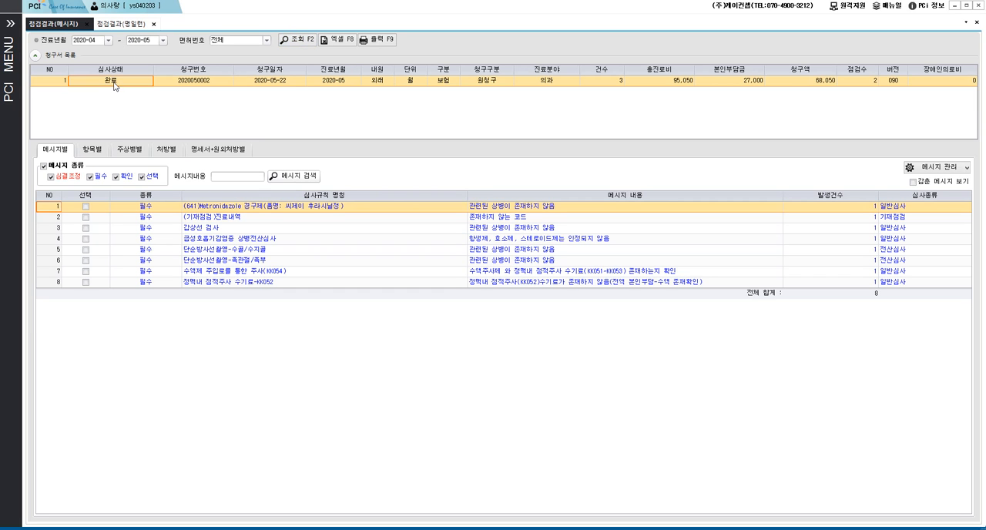
pyautogui.click(190, 83)
# - Open the patient list for the Metronidazole oral drug message and jump to the listed patient's exam-room chart (진료실 이동)
pyautogui.click(516, 207)
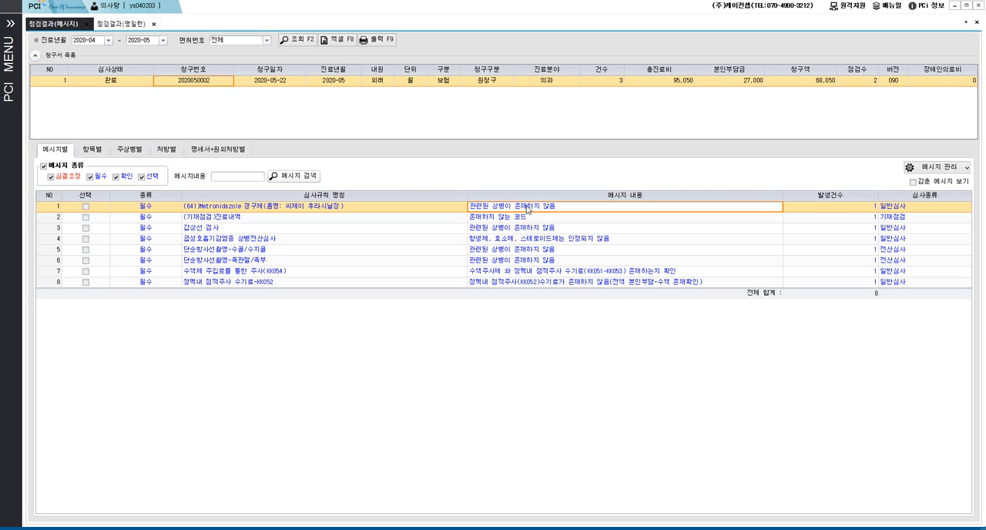
pyautogui.doubleClick(527, 207)
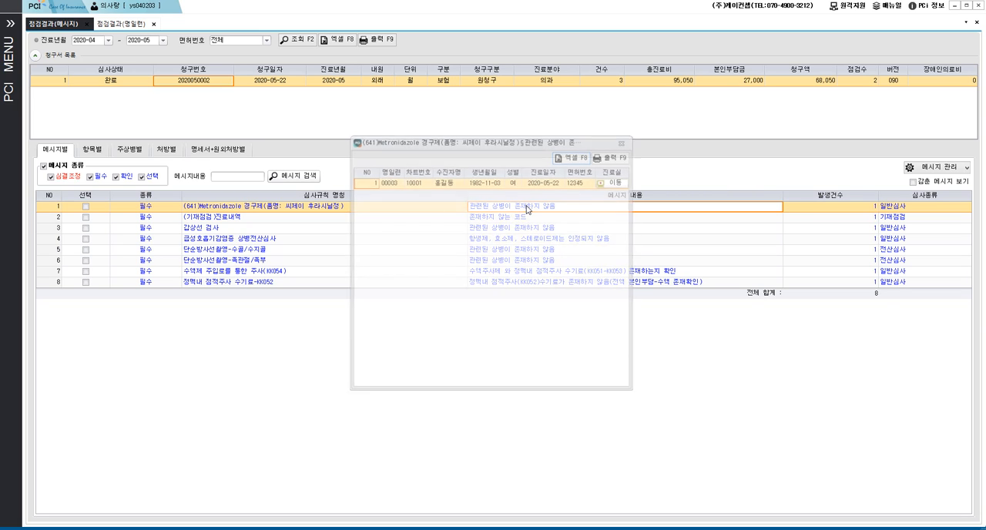
pyautogui.click(613, 183)
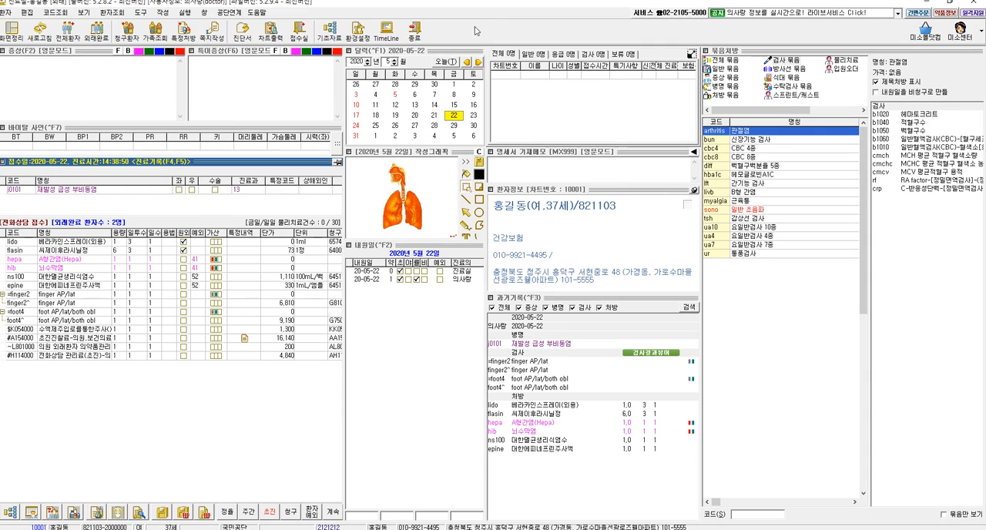
# - Open the patient's pre-check messages (사전점검 메시지), enlarge the list, review the foot X-ray, KK054 and 씨제이후라시닐정 entries, and close it
pyautogui.click(163, 512)
pyautogui.click(497, 309)
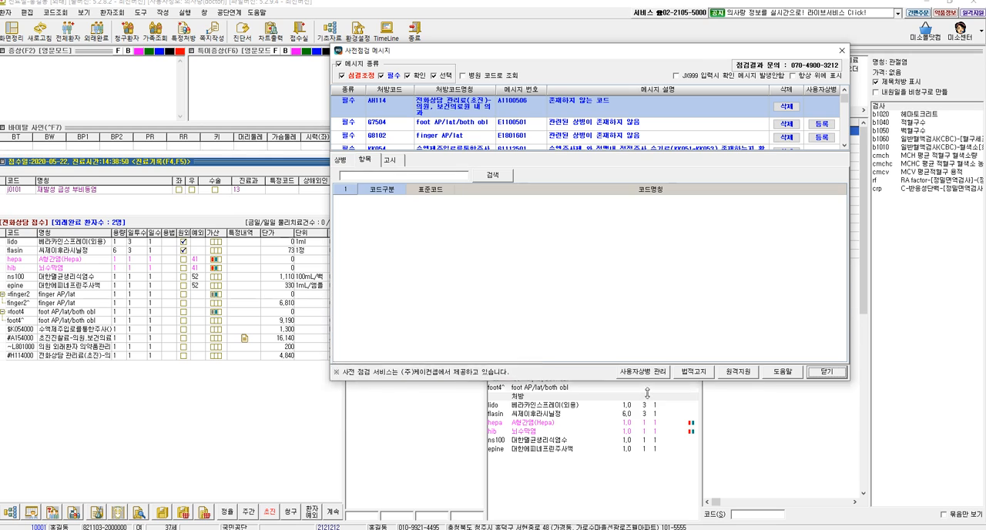
pyautogui.moveTo(647, 394); pyautogui.dragTo(653, 406)
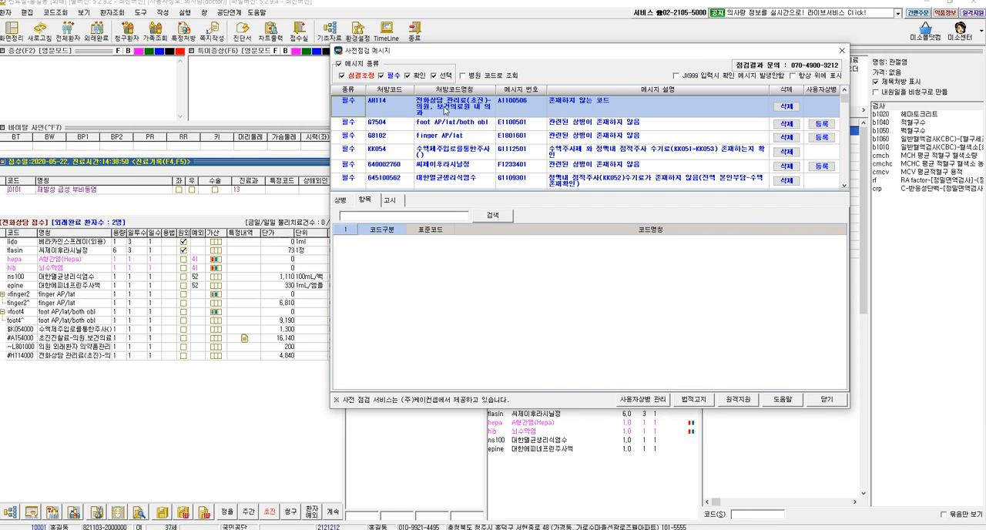
pyautogui.click(529, 119)
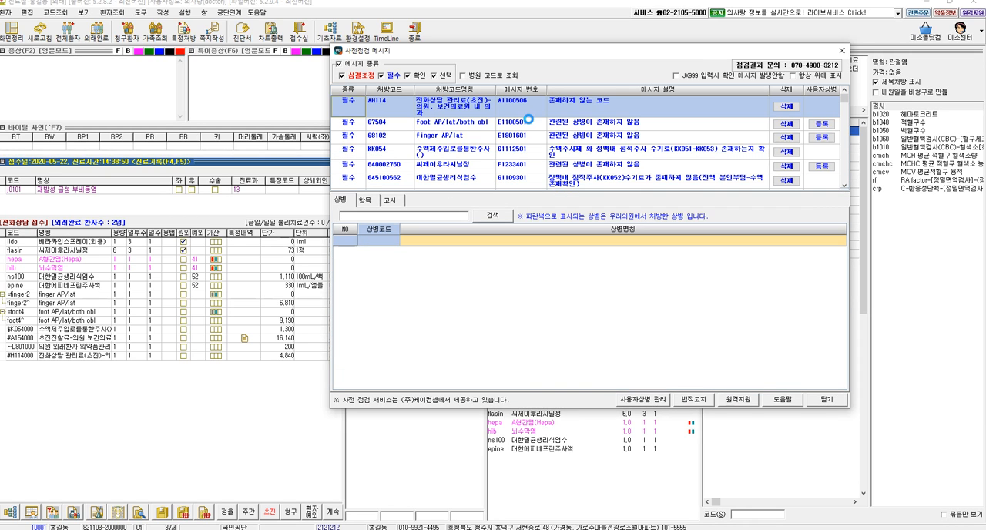
pyautogui.click(561, 137)
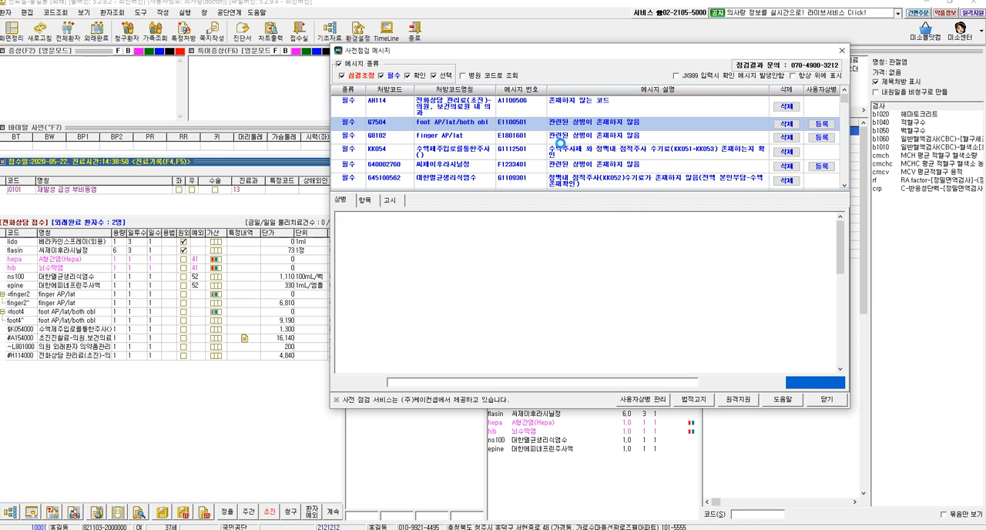
pyautogui.click(556, 152)
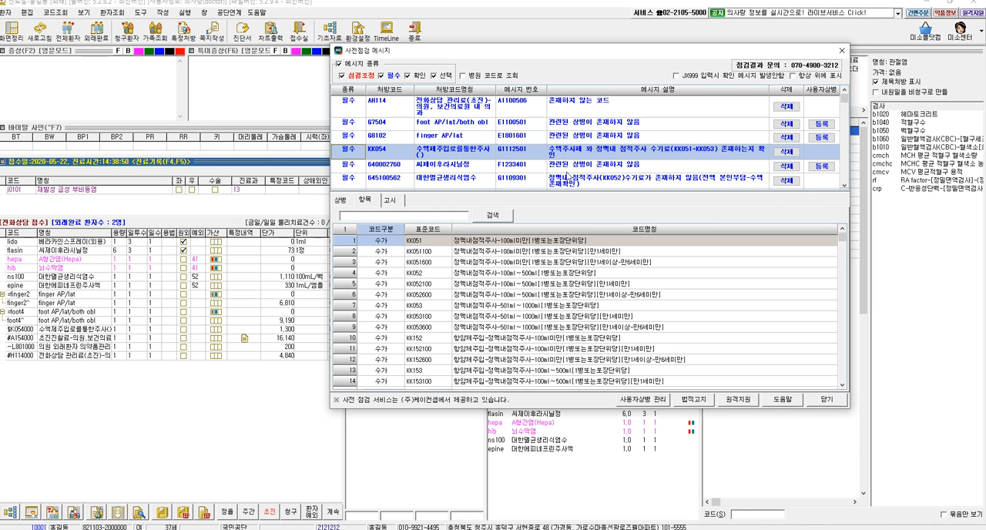
pyautogui.click(574, 164)
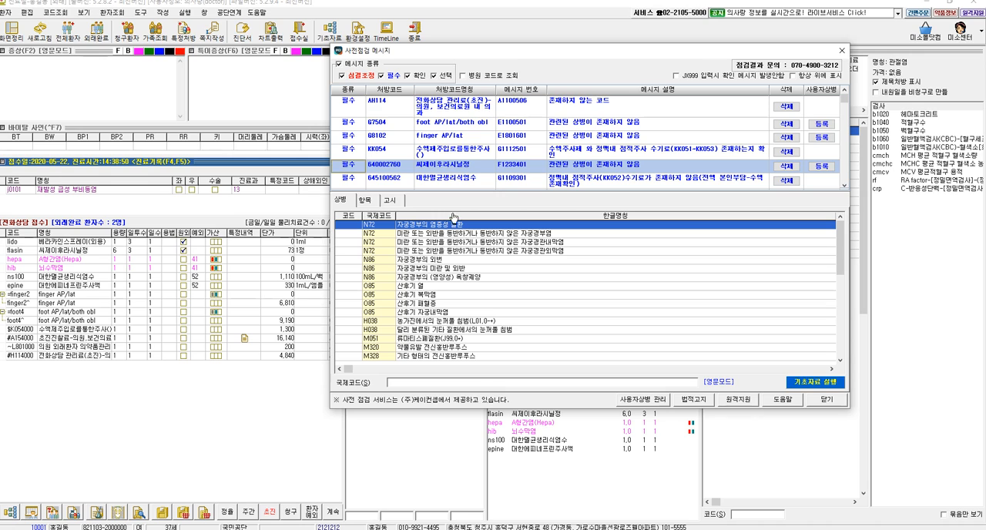
pyautogui.click(827, 400)
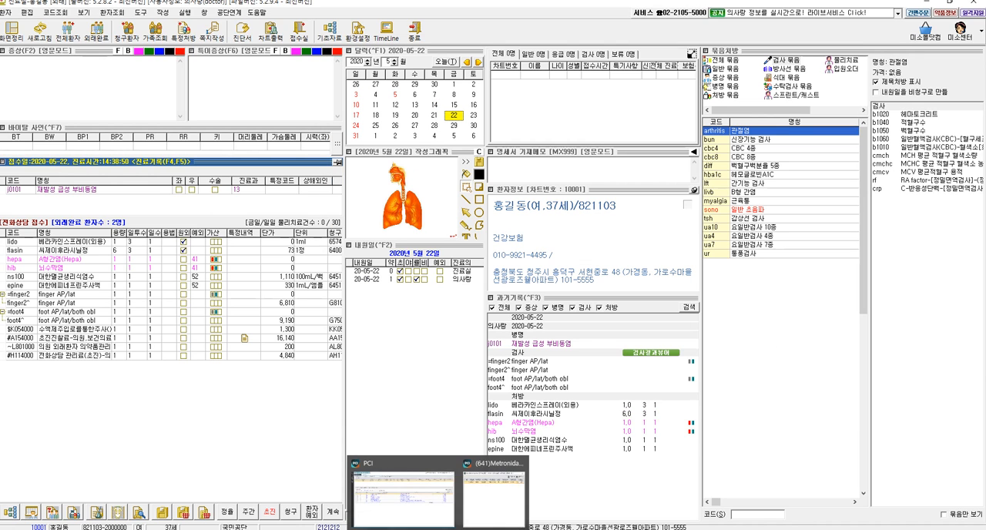
# - Return to the PCI results, close the Metronidazole patient list, and check which patient has the nonexistent-code message in (기재점검)진료내역
pyautogui.click(389, 529)
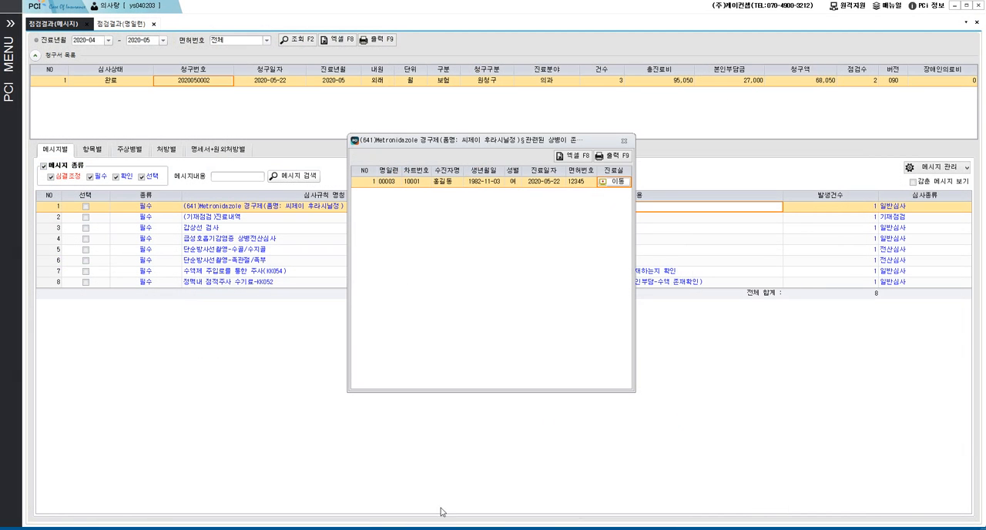
pyautogui.click(624, 142)
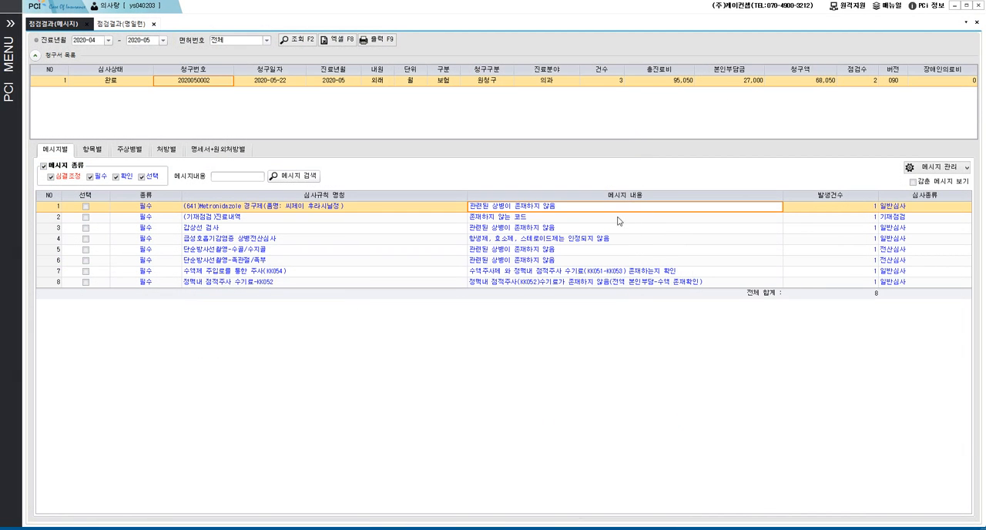
pyautogui.doubleClick(591, 219)
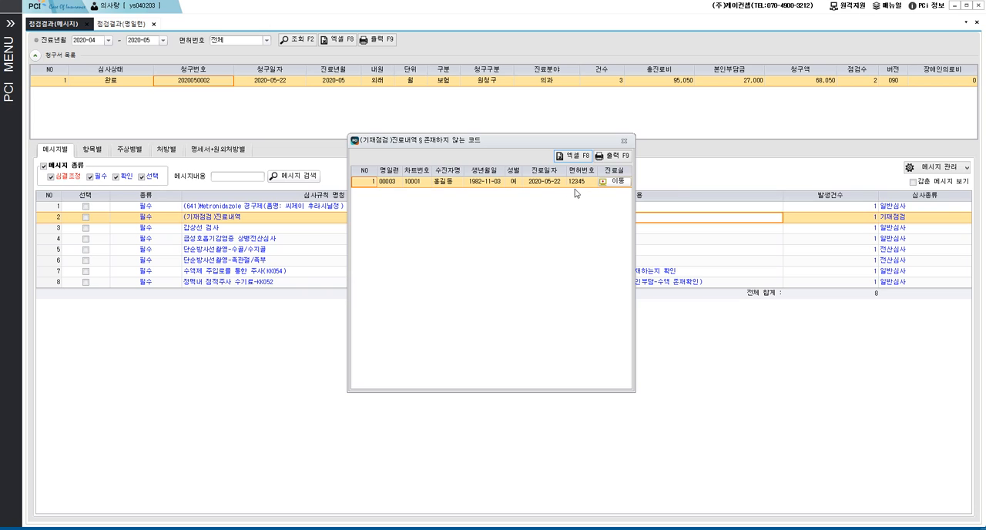
pyautogui.click(624, 142)
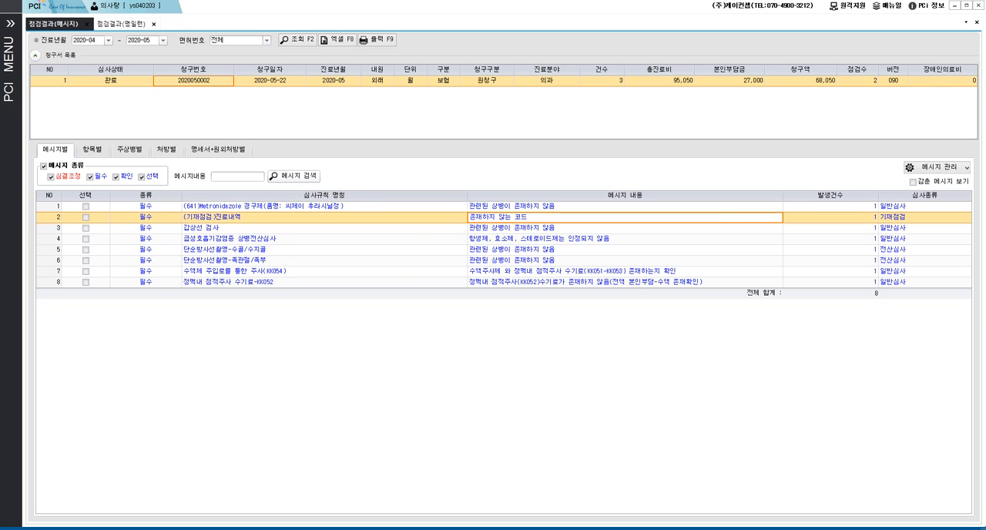
# - Switch to the insurance claim program and regenerate the health insurance statements for all patients of May 2020, accepting the confirmations
pyautogui.click(413, 529)
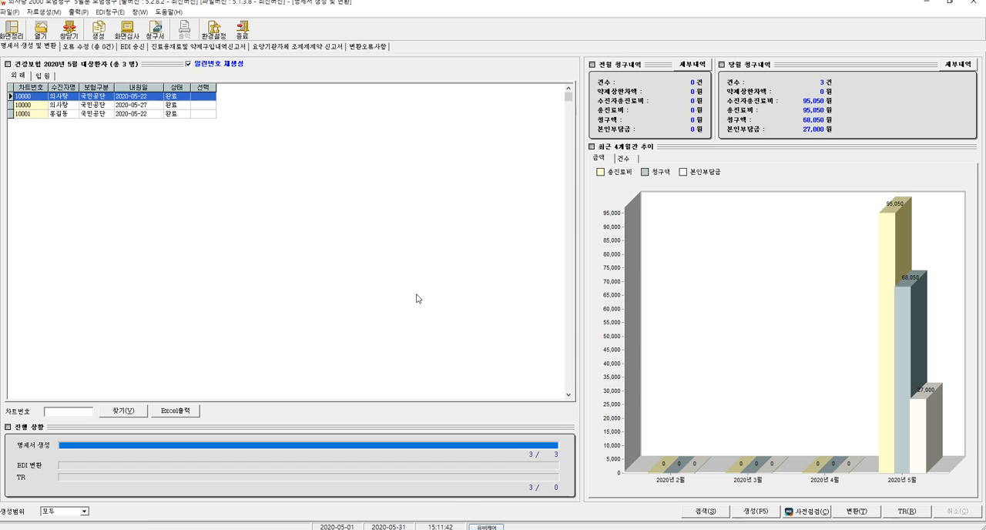
pyautogui.click(752, 510)
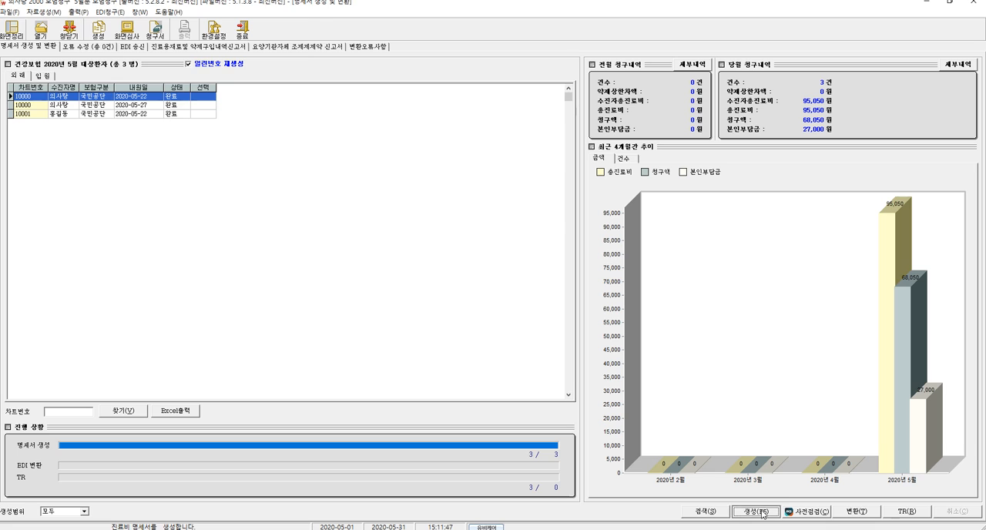
pyautogui.click(239, 104)
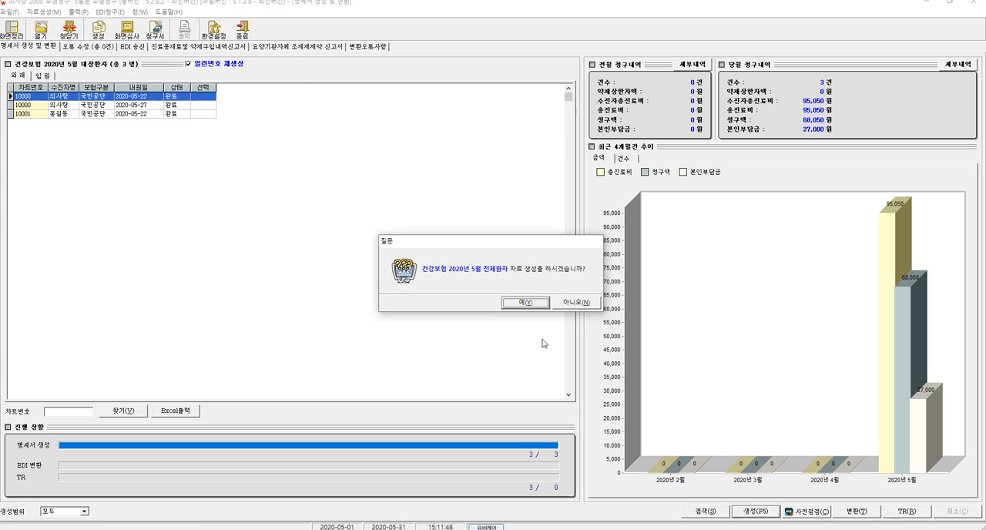
pyautogui.click(525, 302)
pyautogui.click(527, 305)
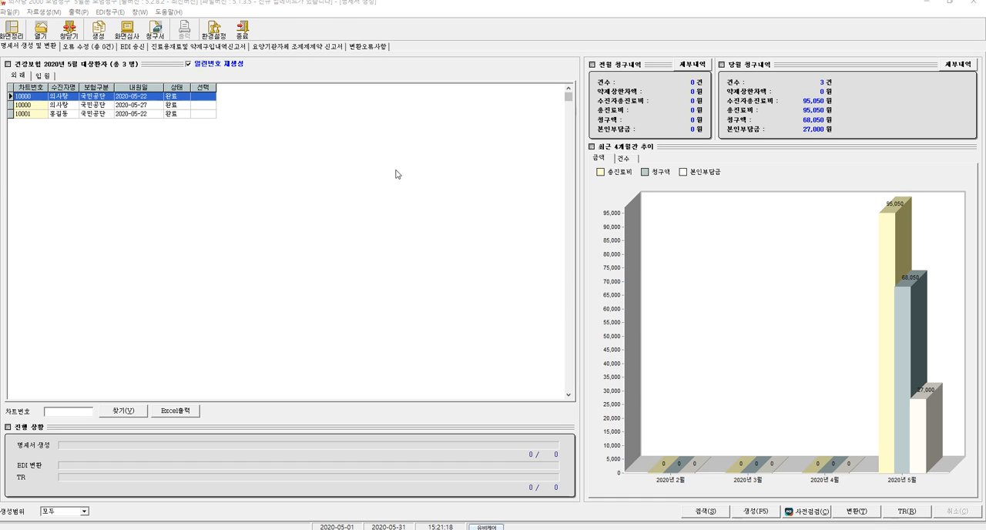
# - Convert (변환) the generated May statements to electronic documents, accepting the pre-check and claim-period notices and confirming the claim information
pyautogui.click(860, 514)
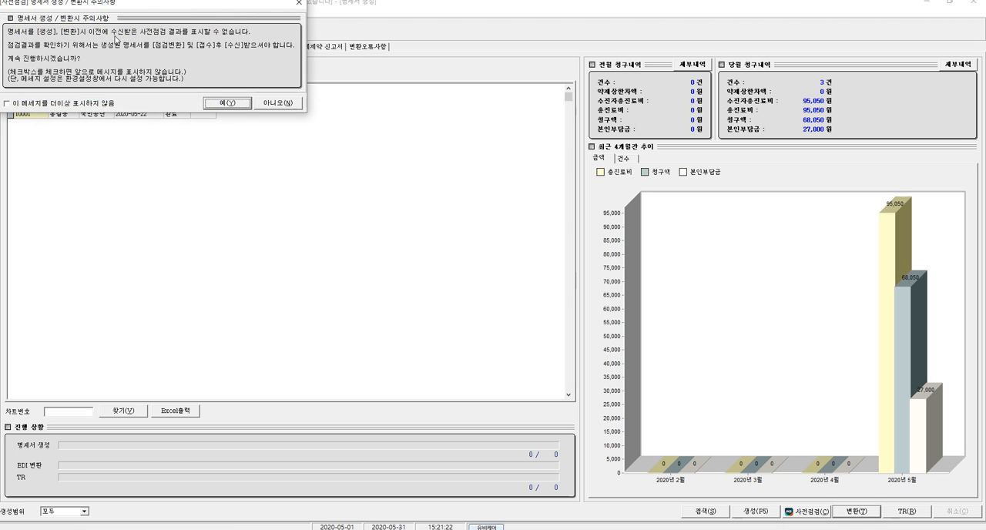
pyautogui.moveTo(127, 4); pyautogui.dragTo(156, 42)
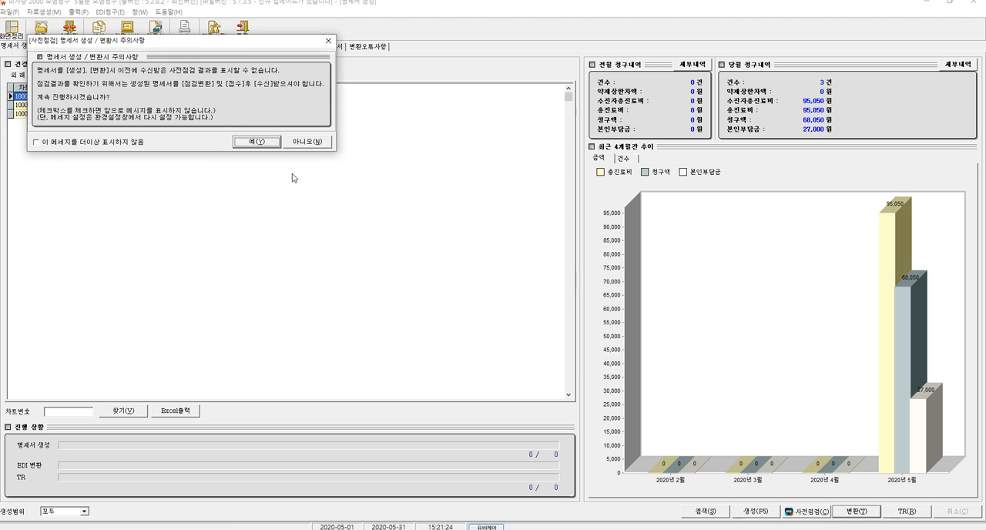
pyautogui.click(257, 144)
pyautogui.click(524, 309)
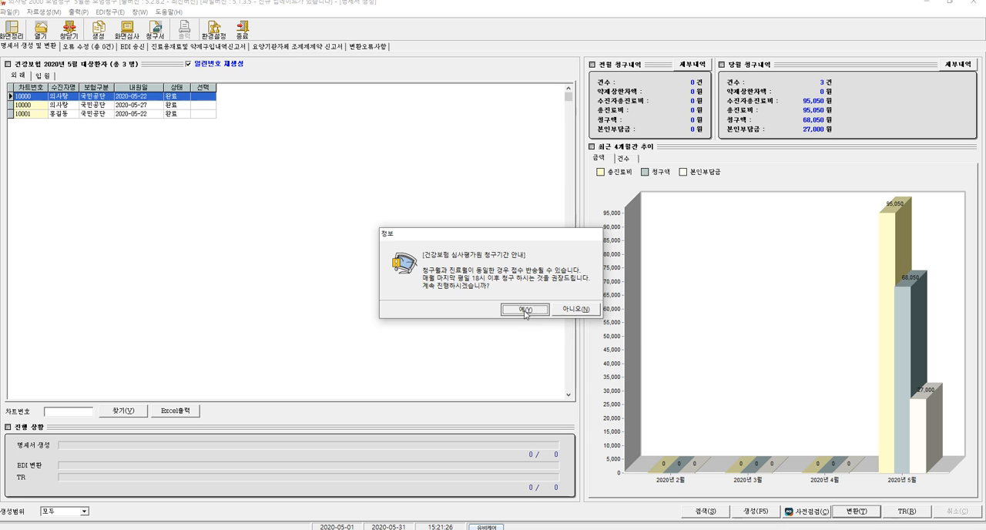
pyautogui.click(569, 319)
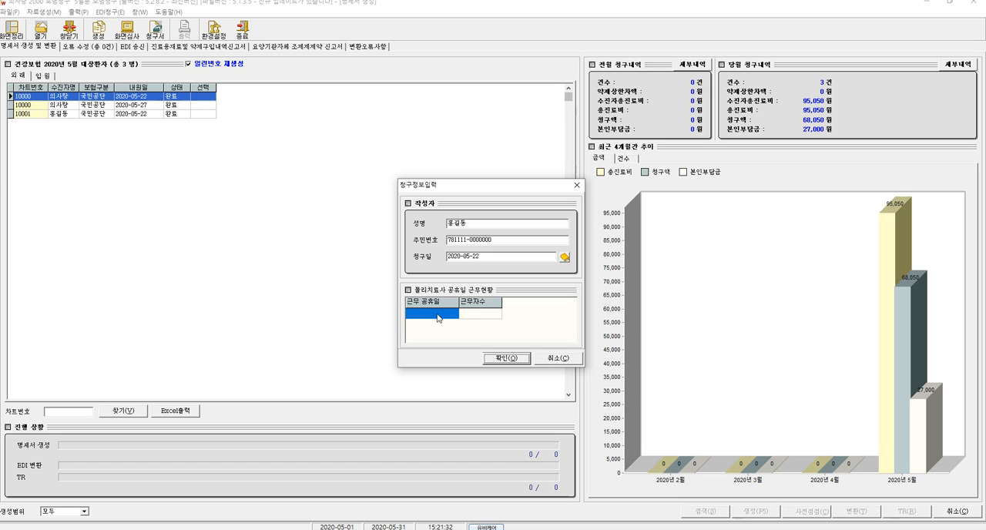
pyautogui.click(513, 360)
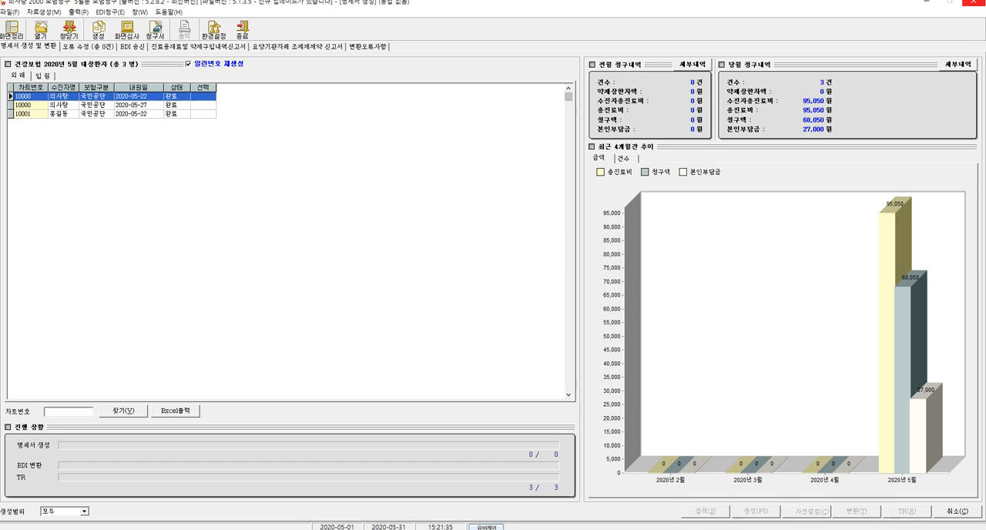
# - Mark the unsent May outpatient insurance claim document for submission in the claim (청구) window
pyautogui.moveTo(85, 242); pyautogui.dragTo(312, 172)
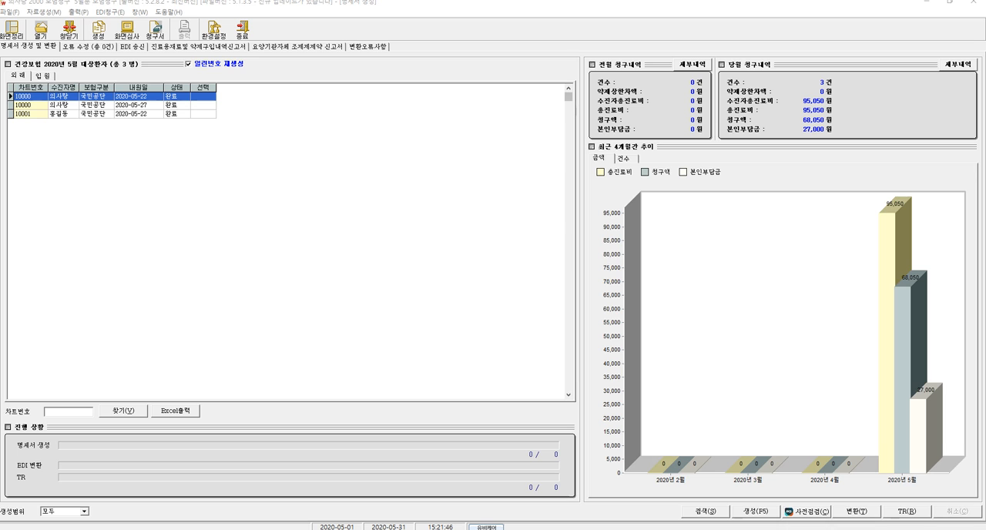
pyautogui.moveTo(241, 110); pyautogui.dragTo(315, 107)
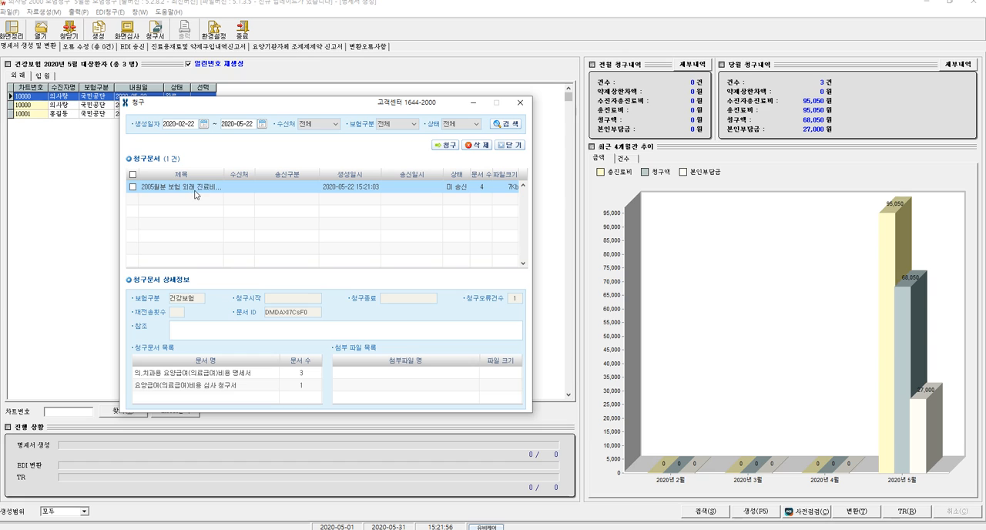
pyautogui.click(133, 188)
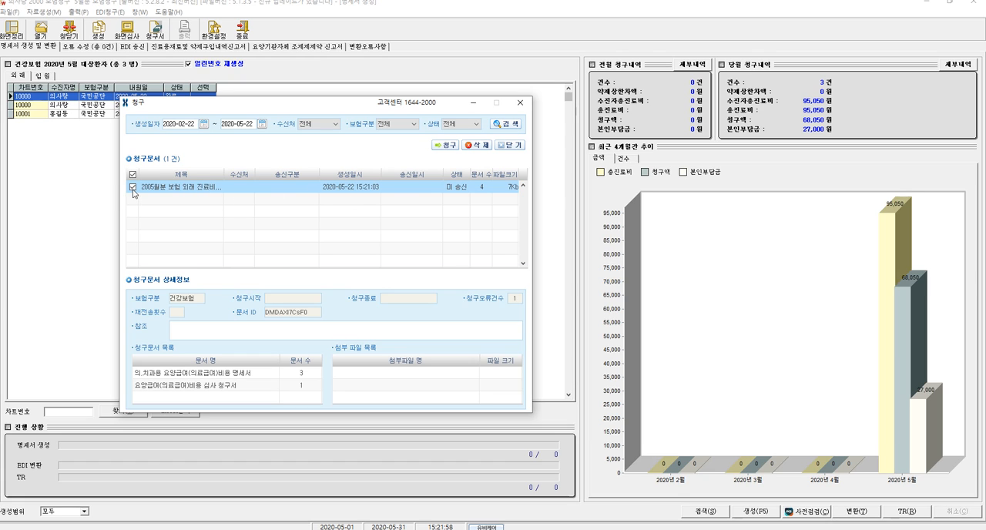